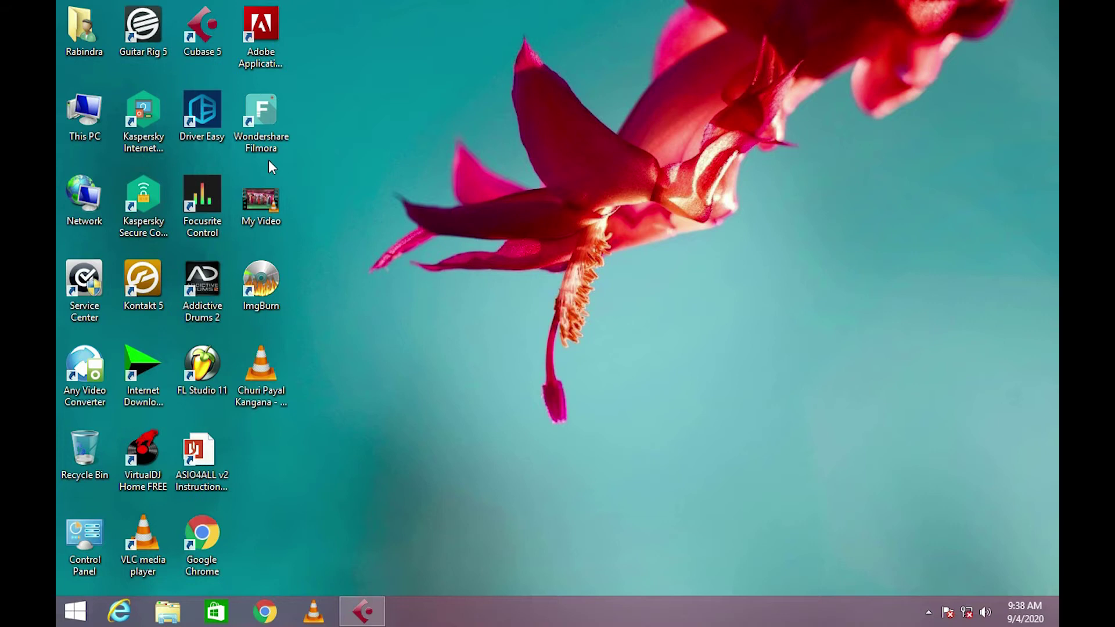
pyautogui.rightClick(719, 226)
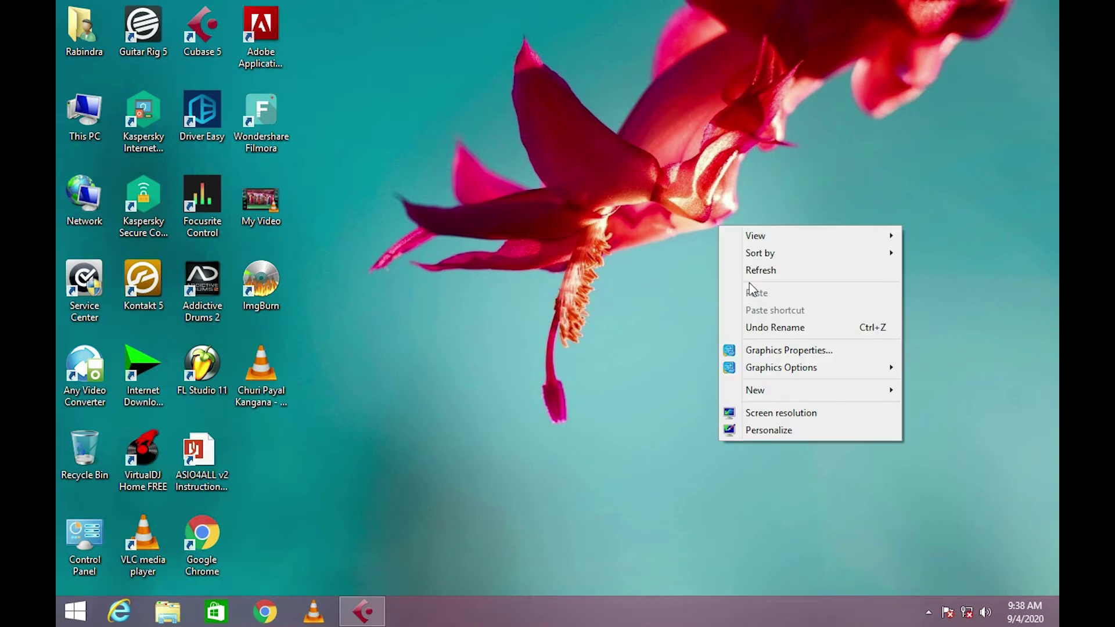
pyautogui.click(755, 269)
pyautogui.click(929, 612)
pyautogui.click(928, 612)
pyautogui.rightClick(660, 281)
pyautogui.click(687, 317)
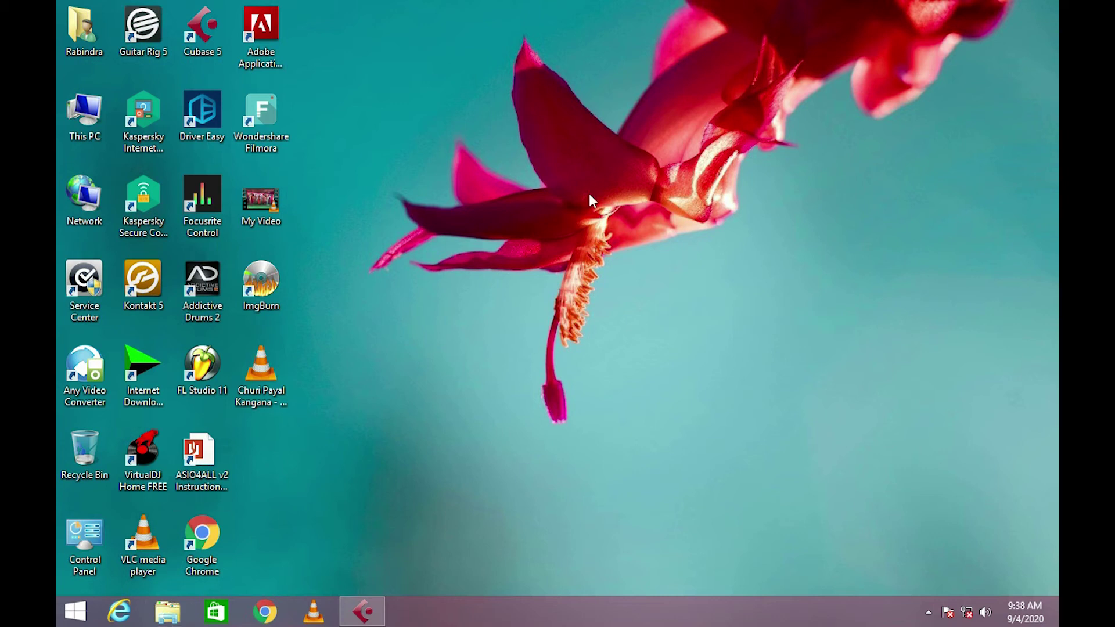
pyautogui.click(929, 612)
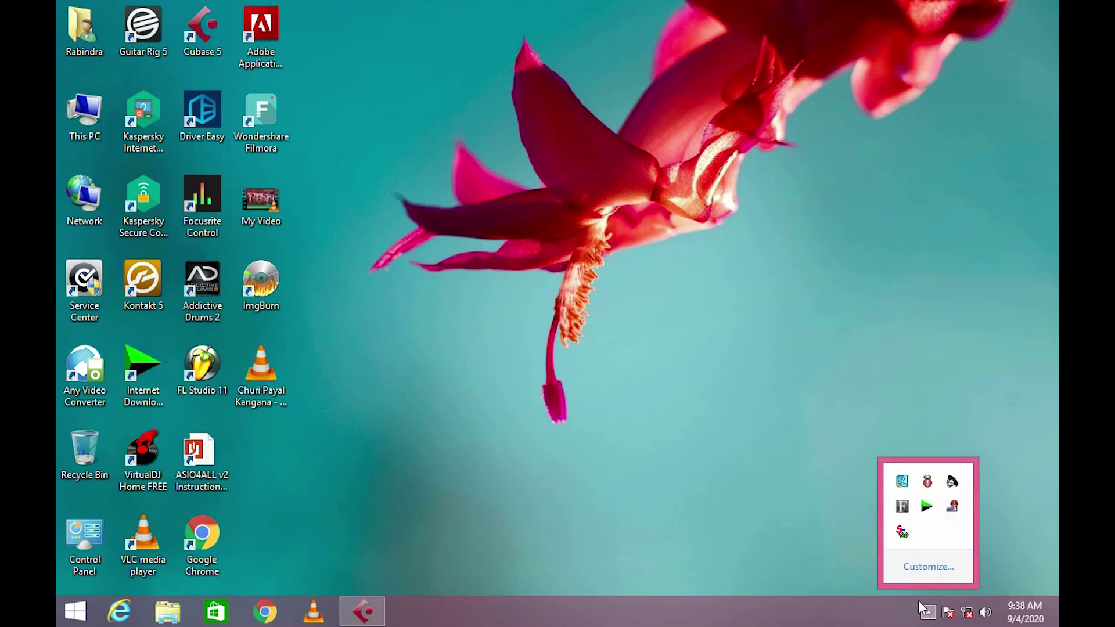
pyautogui.click(658, 275)
pyautogui.rightClick(660, 280)
pyautogui.click(687, 319)
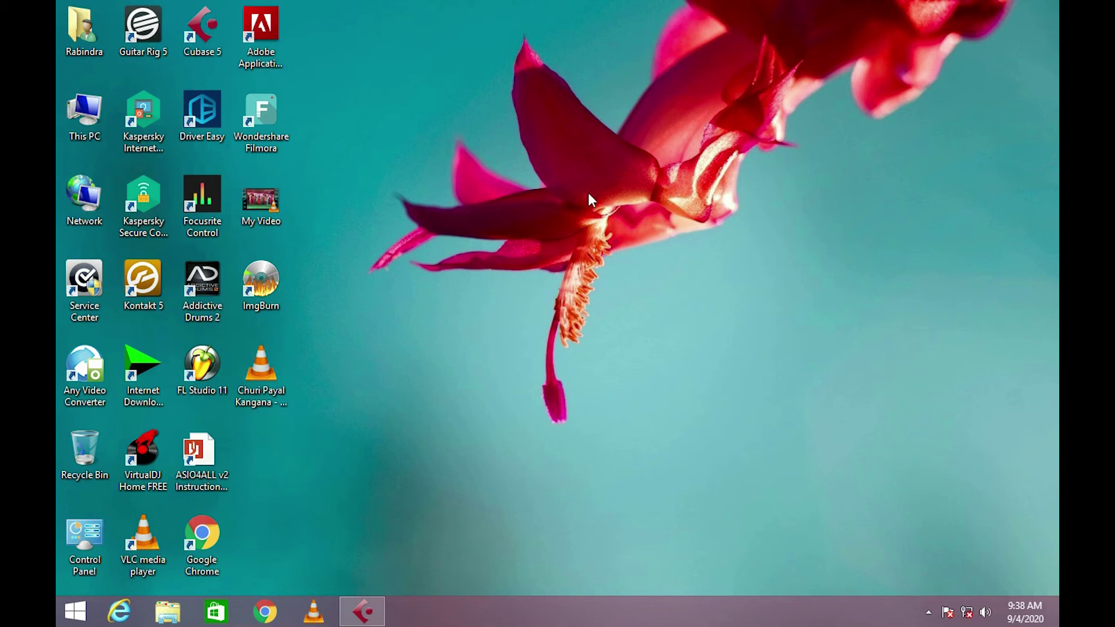
# Step: Launch Adobe Premiere Pro CC 2015 from the list of installed apps
pyautogui.click(75, 611)
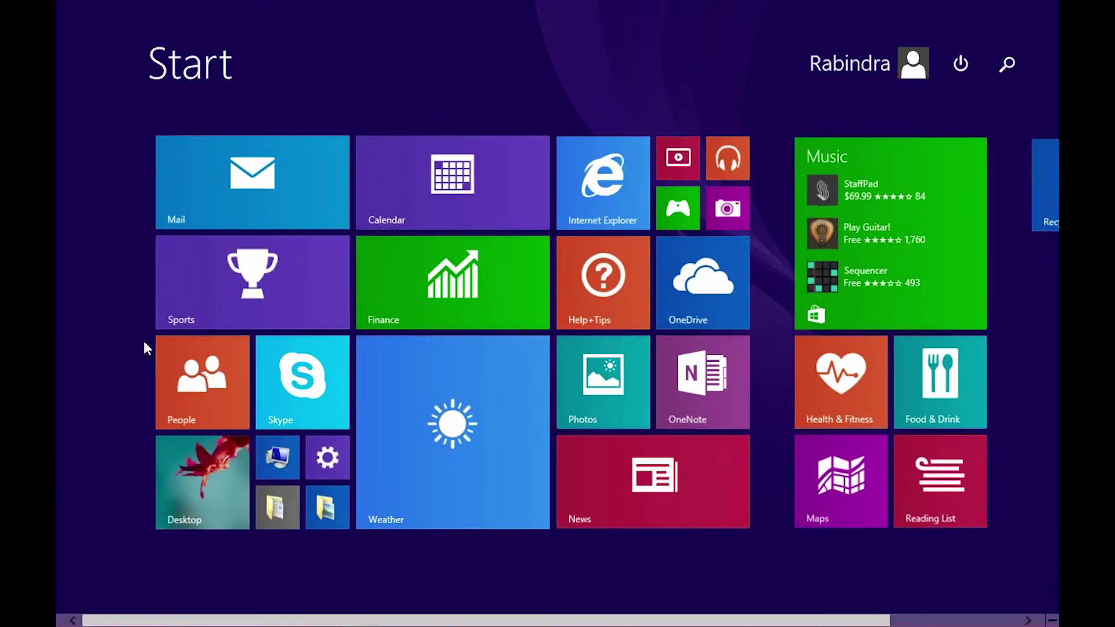
pyautogui.click(161, 593)
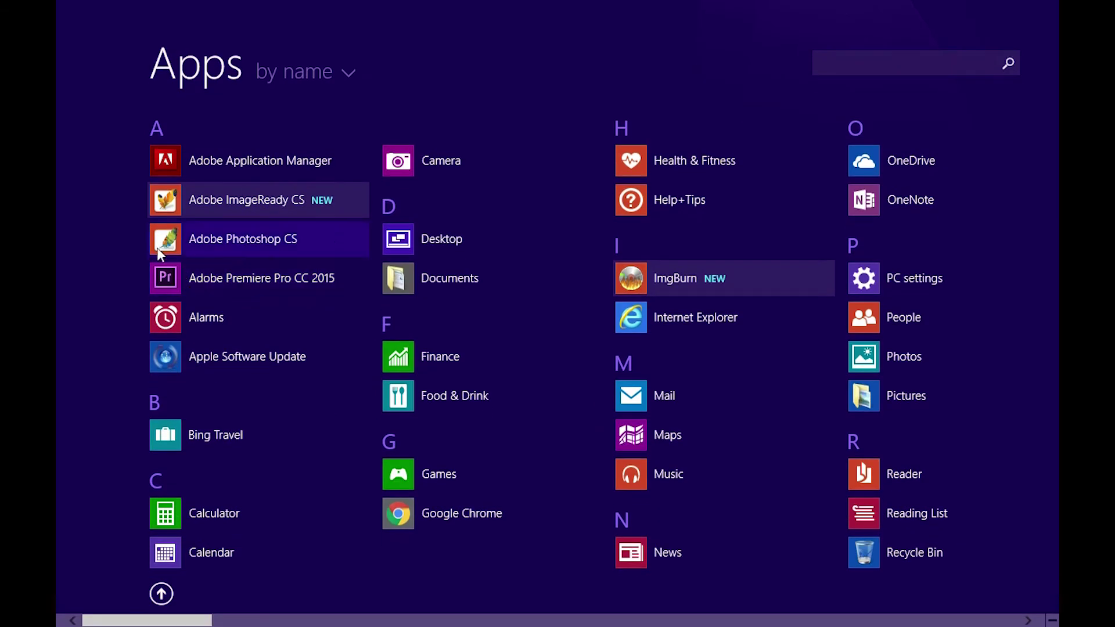
pyautogui.click(197, 286)
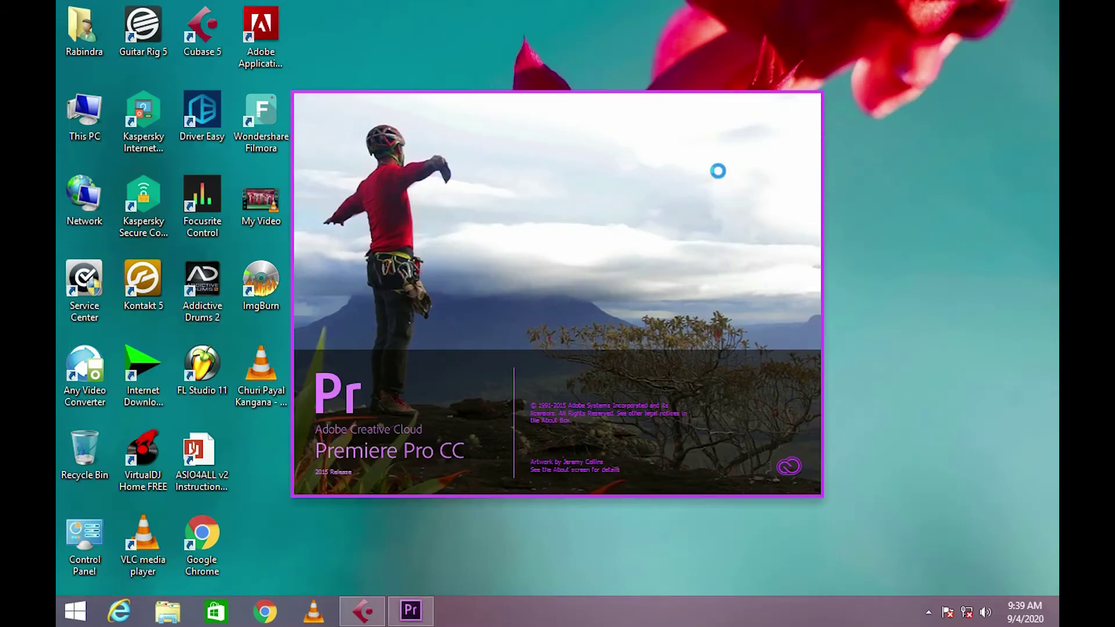
pyautogui.rightClick(962, 224)
pyautogui.click(963, 228)
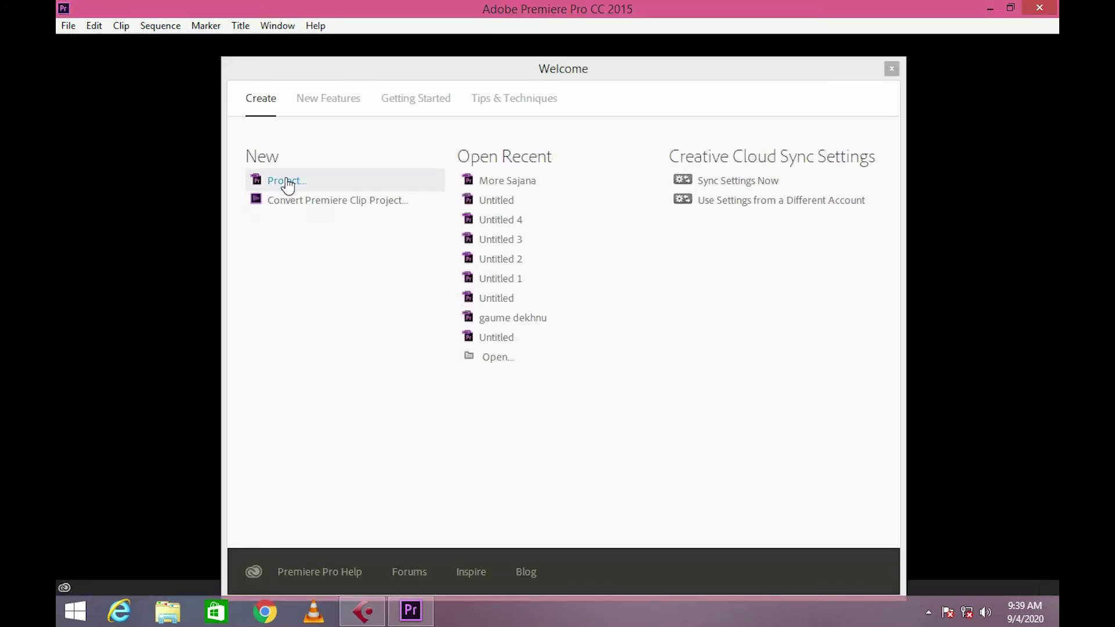
# Step: Create a new project named Untitled in D:\RS Project with the default settings
pyautogui.click(288, 185)
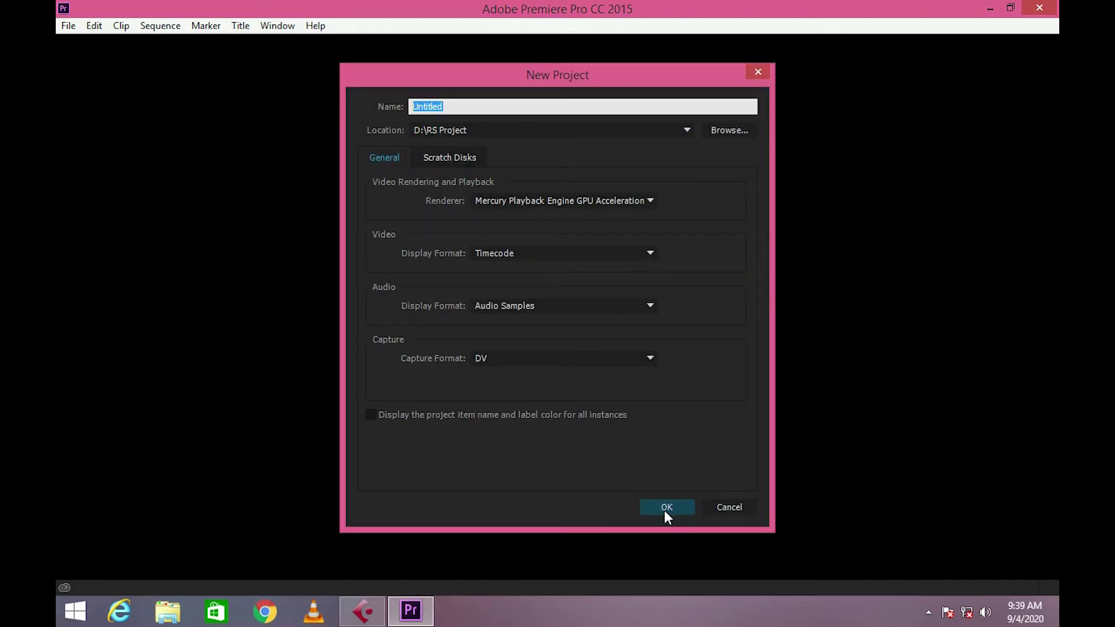
pyautogui.click(666, 508)
pyautogui.click(600, 322)
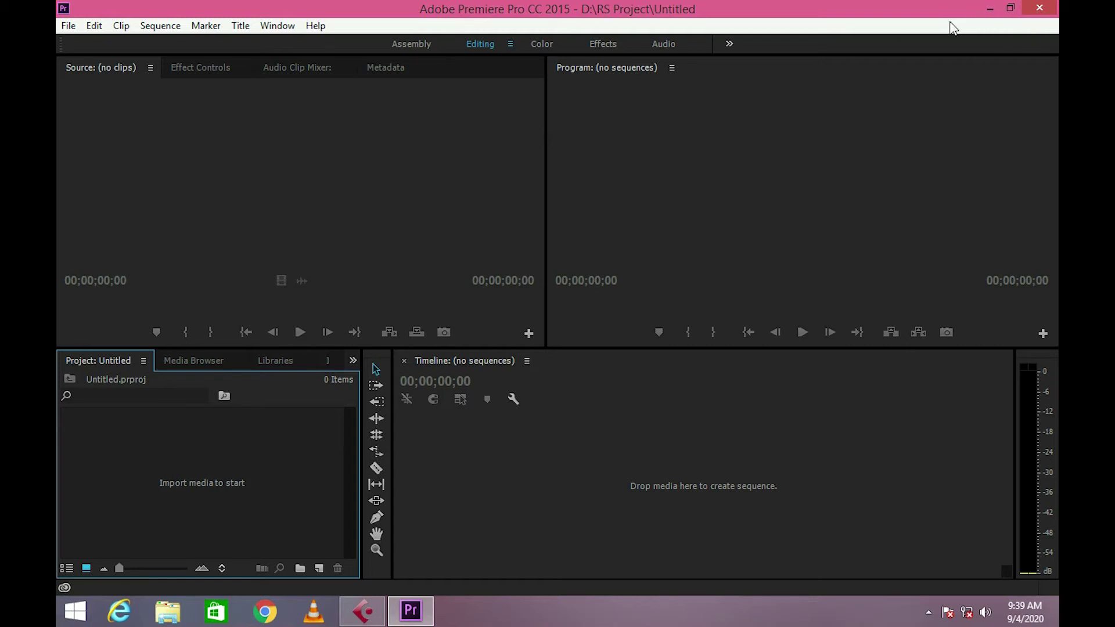
# Step: Bring the My Video file from the desktop into the empty timeline as a new sequence
pyautogui.click(989, 12)
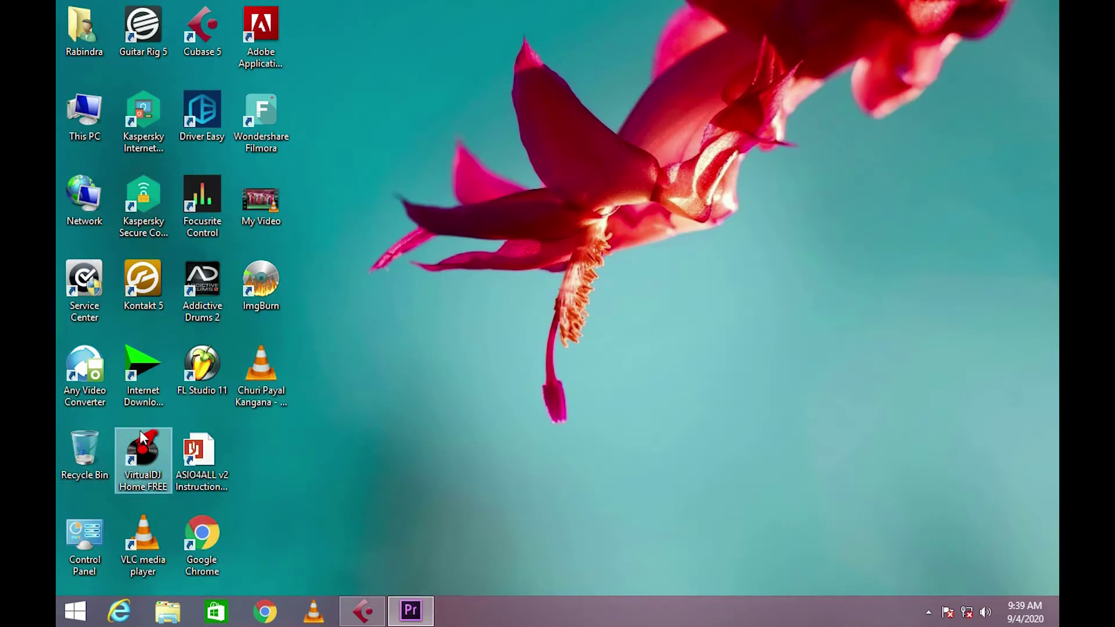
pyautogui.rightClick(406, 190)
pyautogui.click(440, 234)
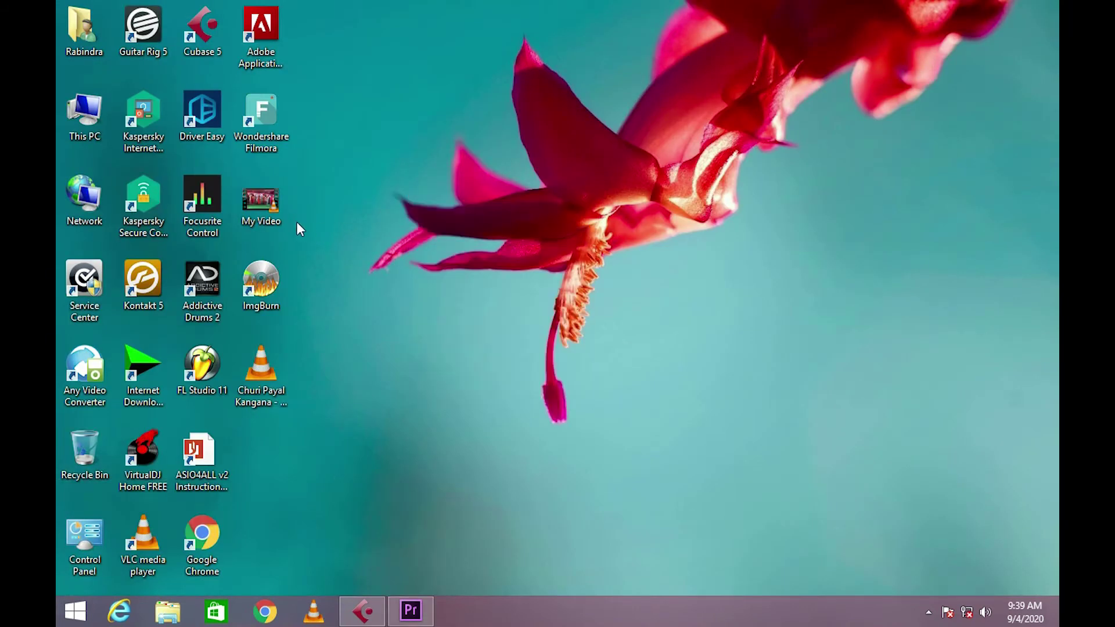
pyautogui.moveTo(270, 206); pyautogui.dragTo(399, 172)
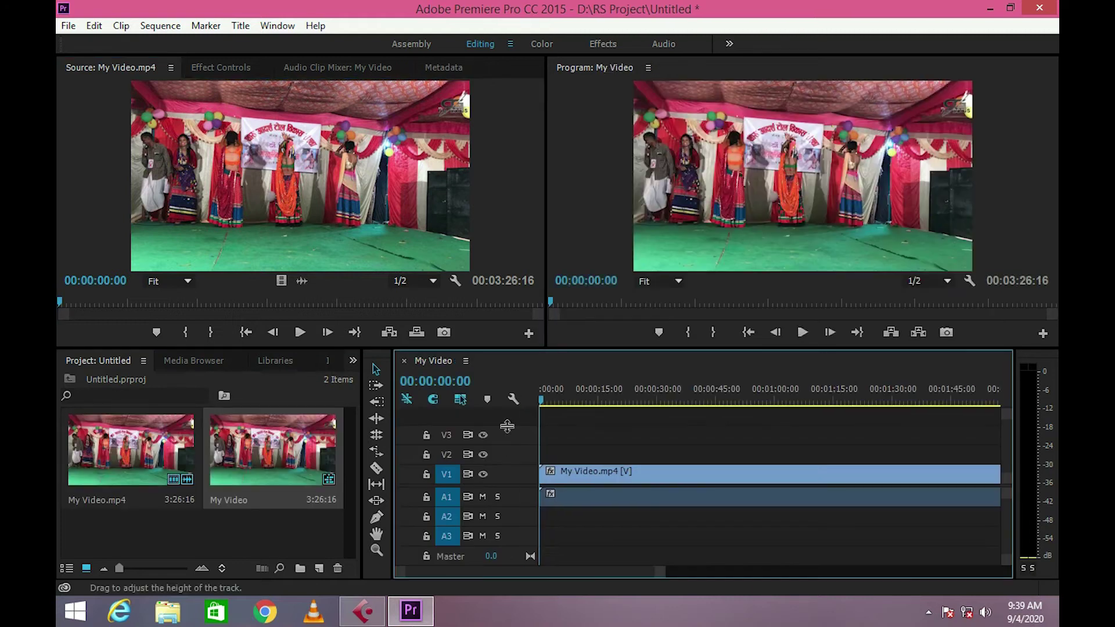
pyautogui.moveTo(663, 572); pyautogui.dragTo(733, 572)
pyautogui.click(551, 392)
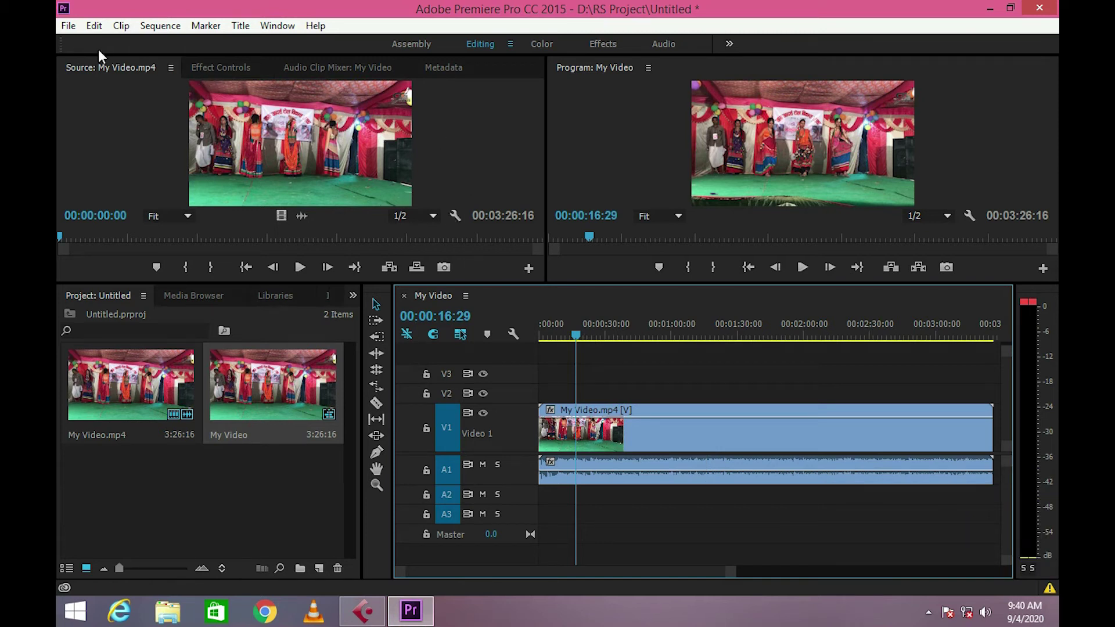
# Step: Save the project as a new file named RS in the RS Project folder
pyautogui.hotkey('ctrl', 's')
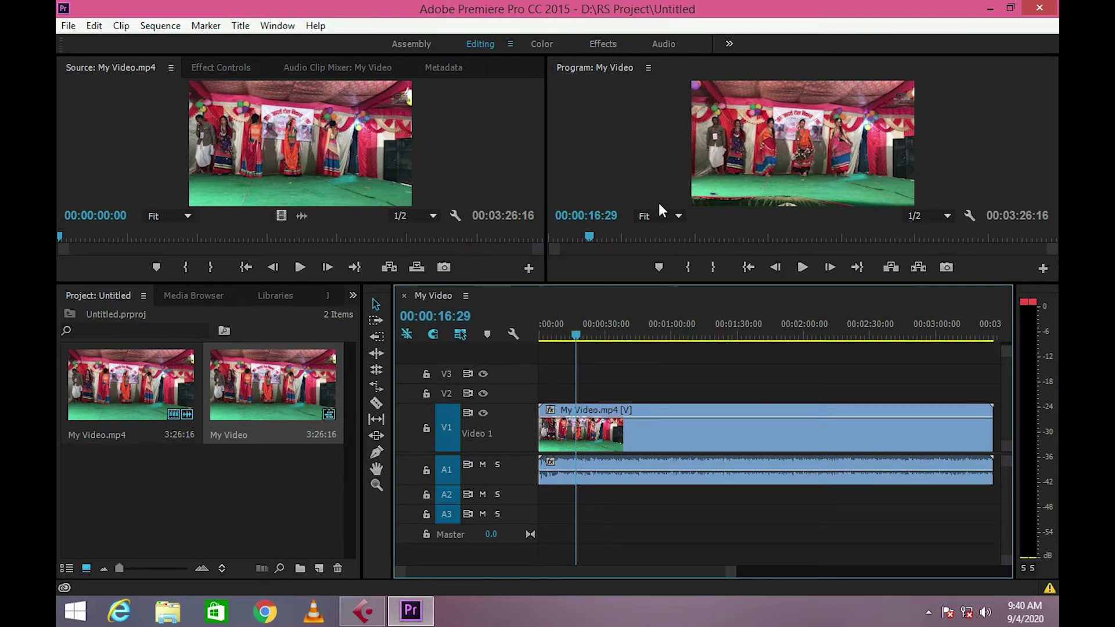
pyautogui.click(68, 26)
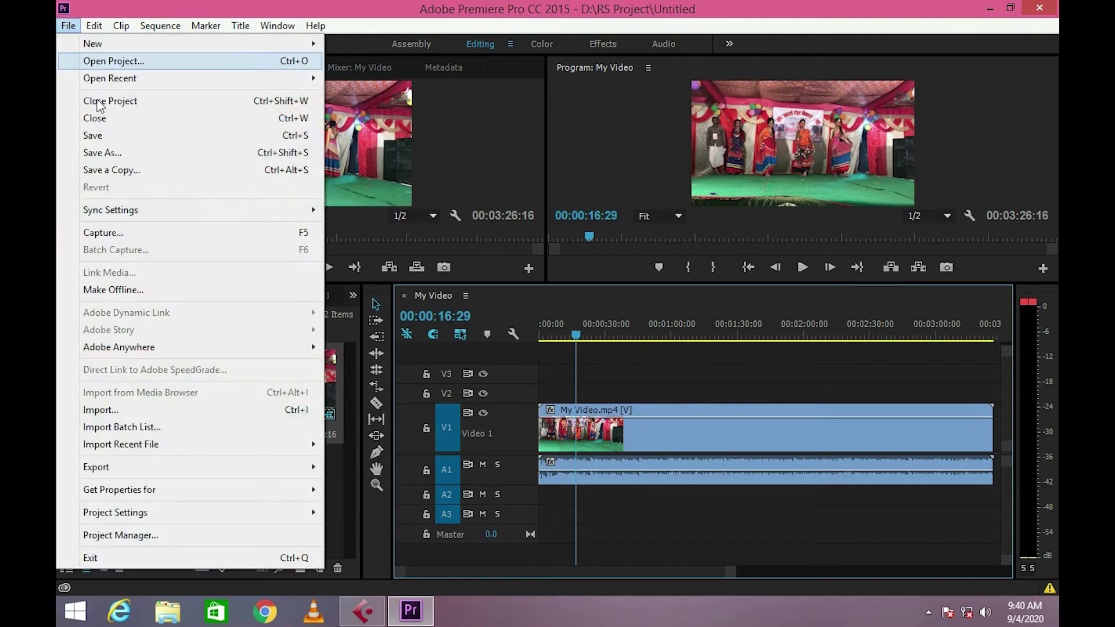
pyautogui.click(119, 152)
pyautogui.click(229, 514)
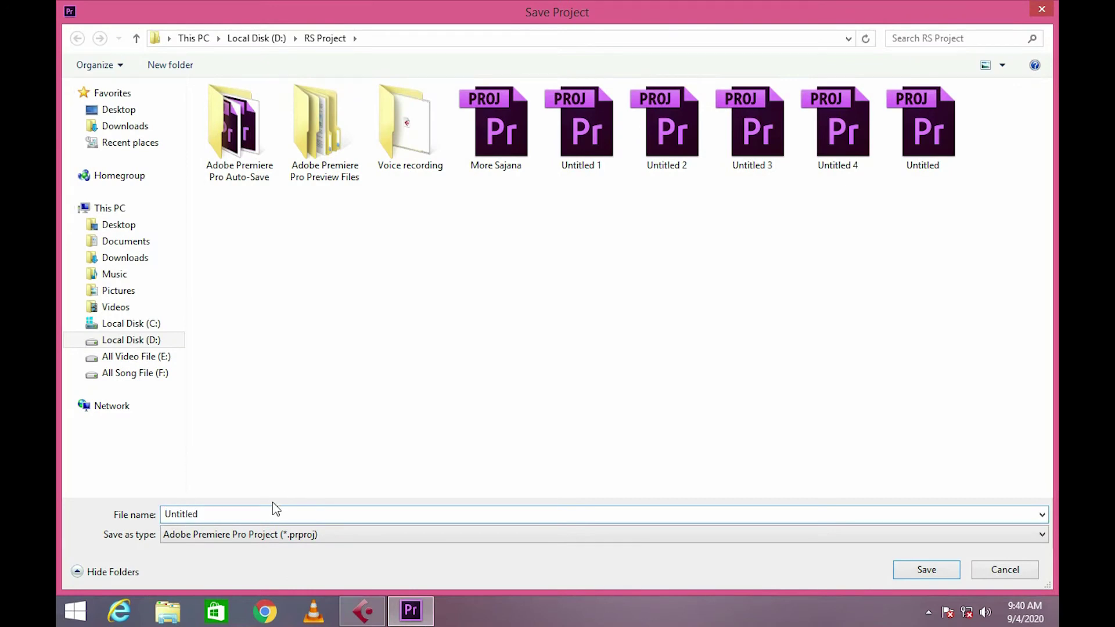
pyautogui.press('BackSpace')
pyautogui.press('BackSpace')
pyautogui.press('BackSpace')
pyautogui.press('BackSpace')
pyautogui.press('BackSpace')
pyautogui.press('BackSpace')
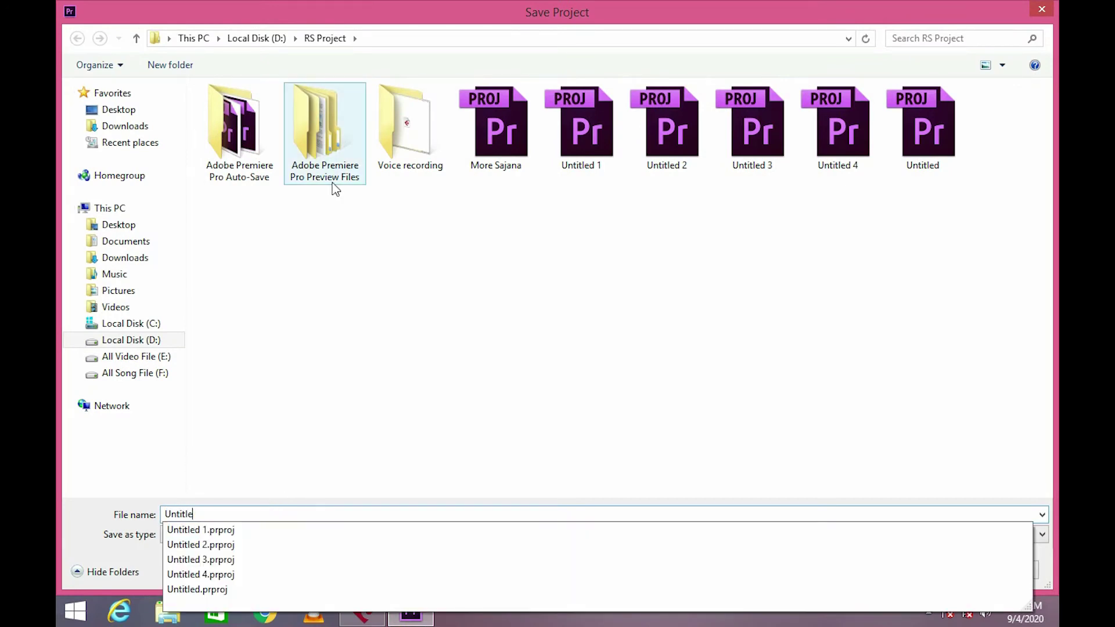
pyautogui.press('BackSpace')
pyautogui.press('BackSpace')
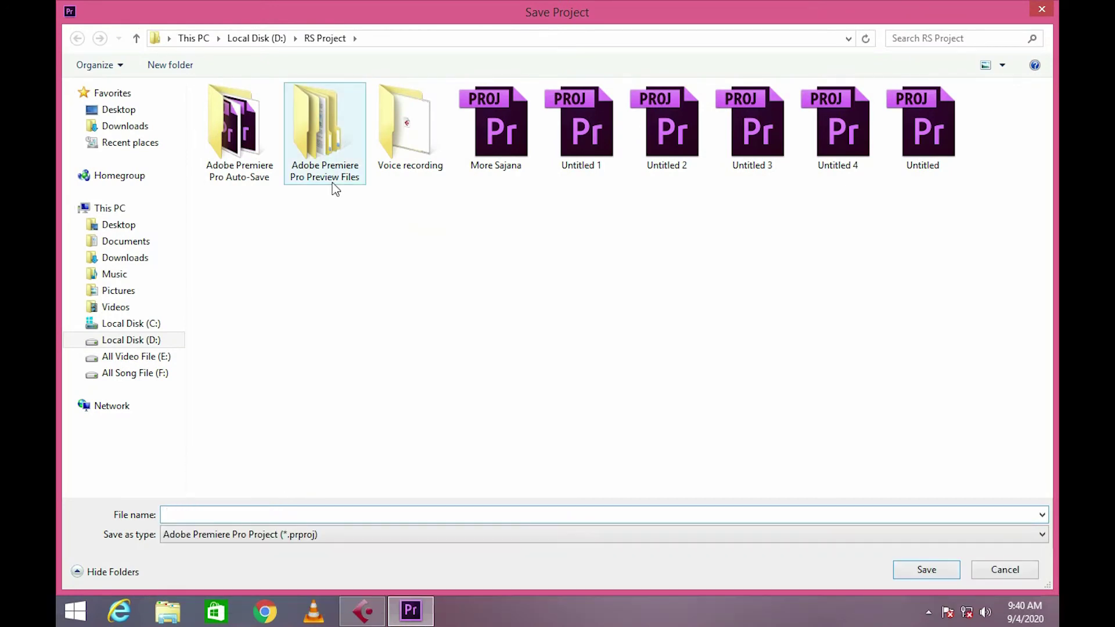
pyautogui.write('RS')
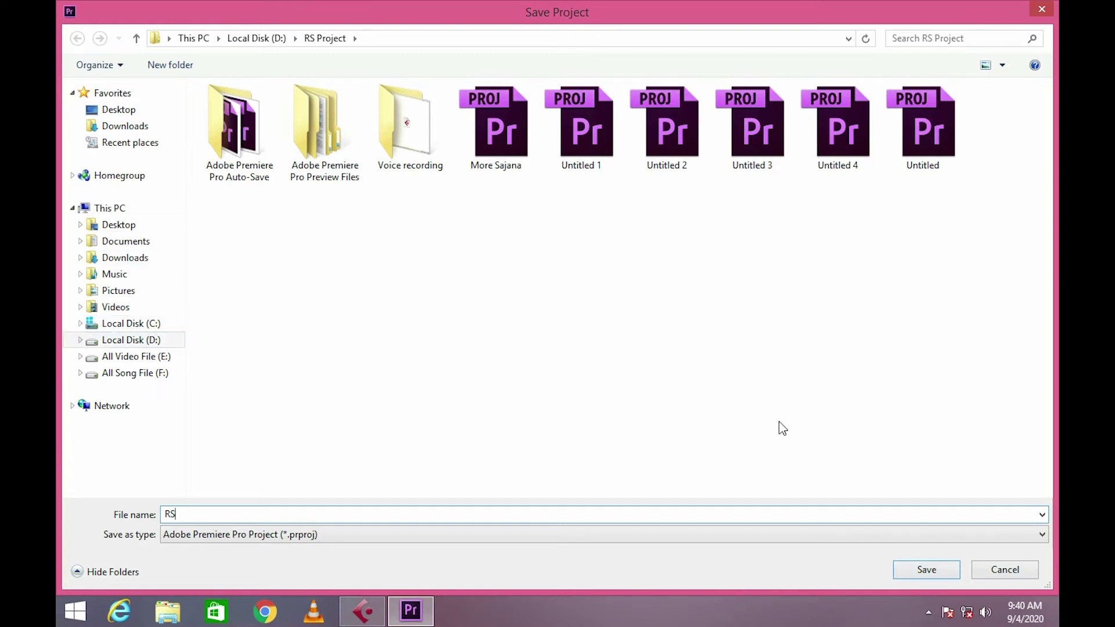
pyautogui.click(909, 572)
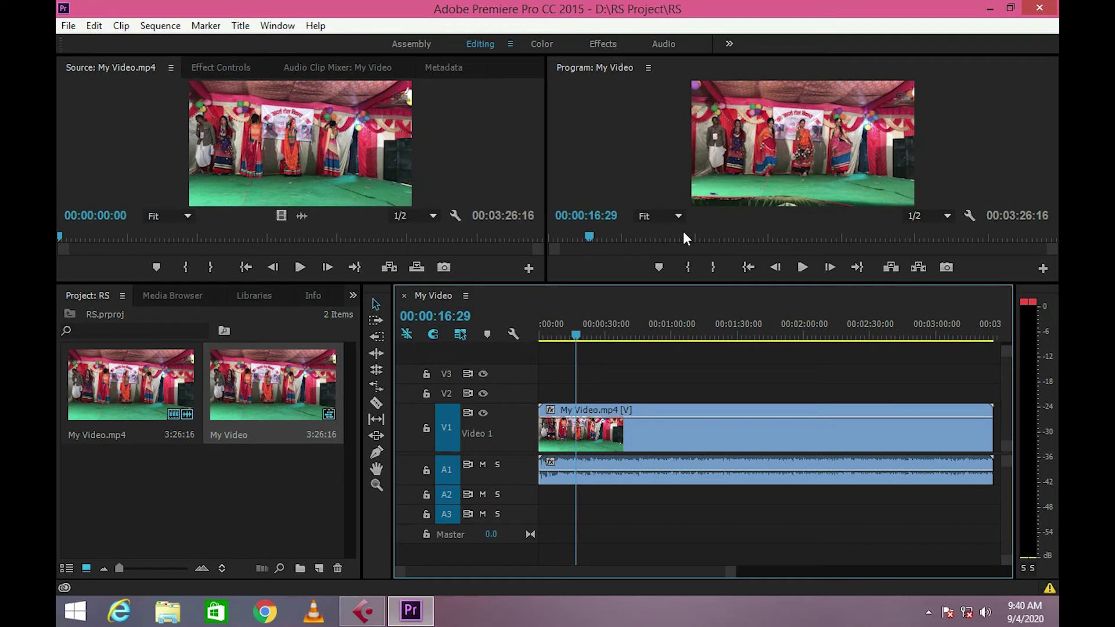
pyautogui.hotkey('ctrl', 's')
# Step: Play the sequence briefly and move the My Video clip along the timeline to start at about 00:00:23:24
pyautogui.press('space')
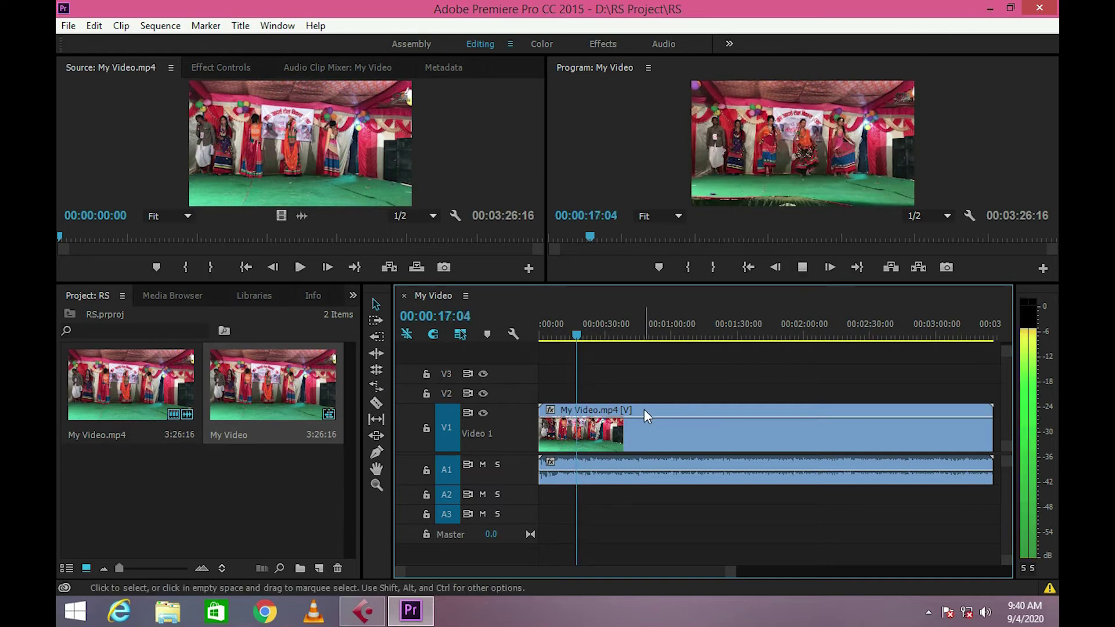
pyautogui.click(632, 417)
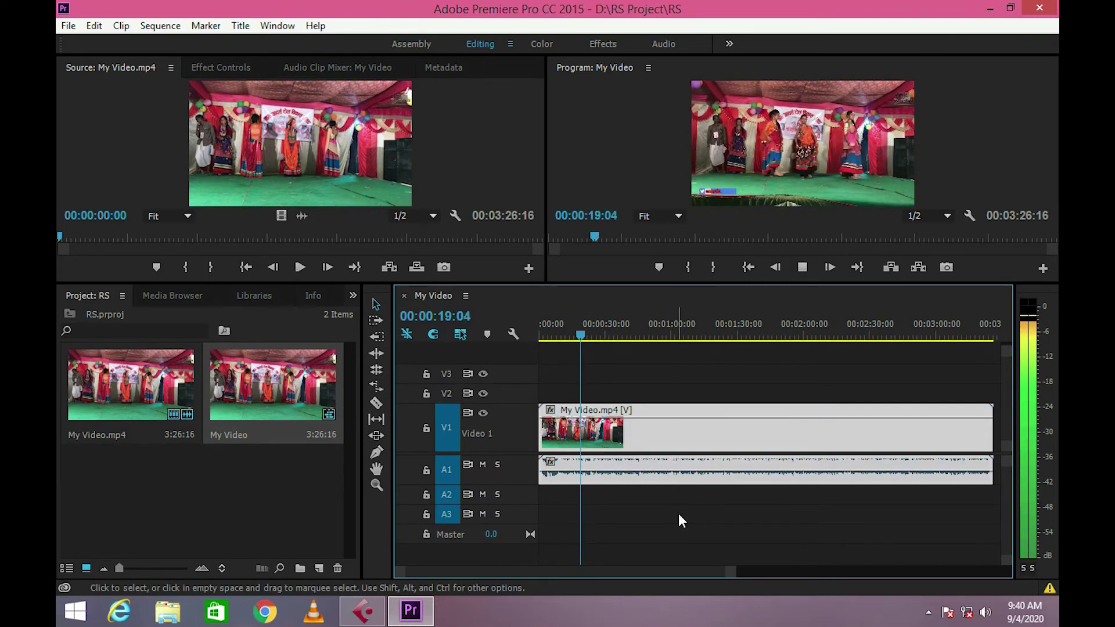
pyautogui.moveTo(633, 431); pyautogui.dragTo(677, 409)
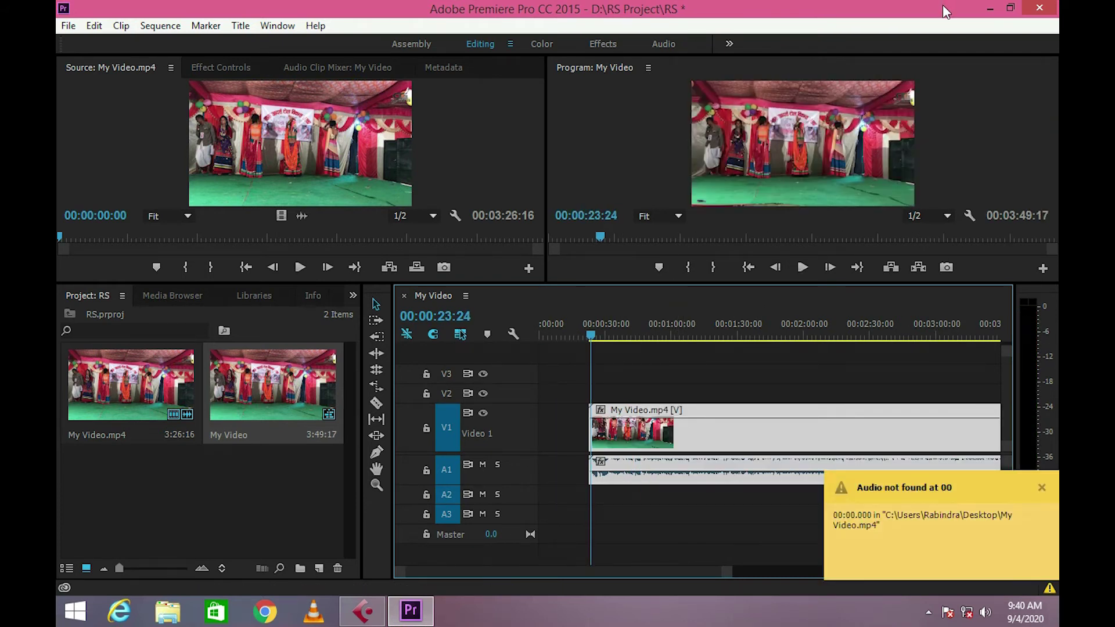
# Step: Add the Churi Payal Kangana song from the desktop to track A2 at the video clip's start and play both together
pyautogui.click(990, 8)
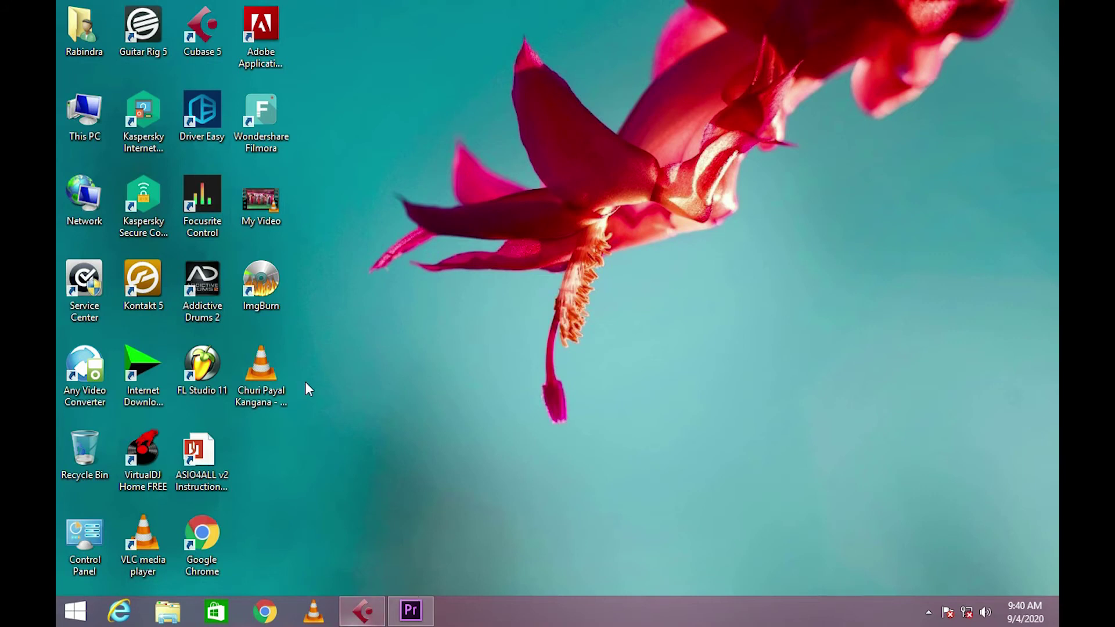
pyautogui.moveTo(265, 390); pyautogui.dragTo(595, 508)
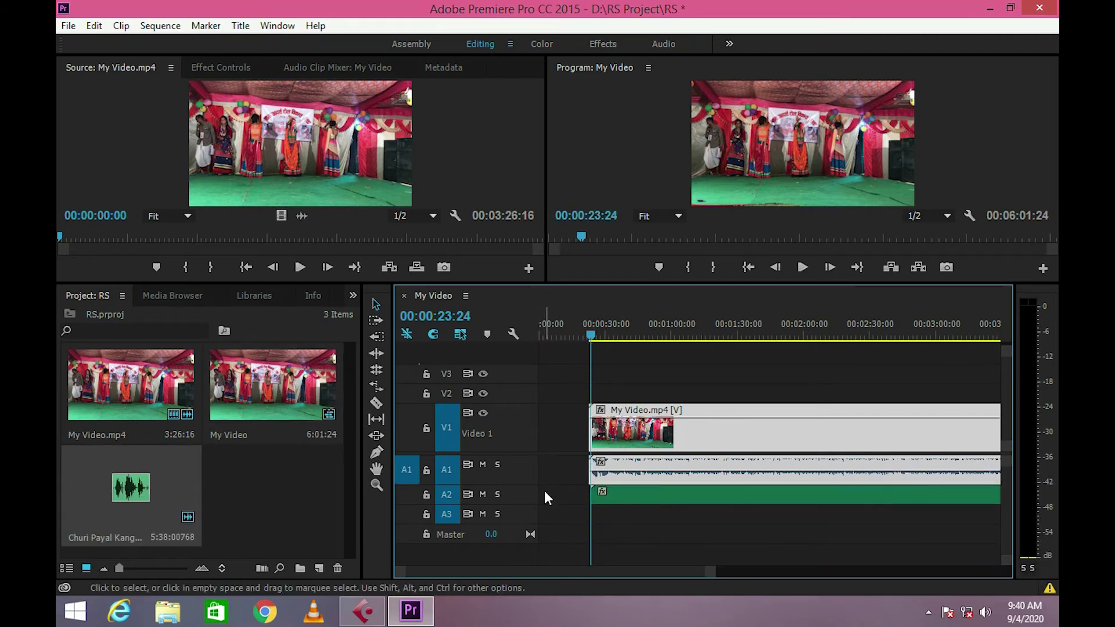
pyautogui.moveTo(510, 501); pyautogui.dragTo(511, 520)
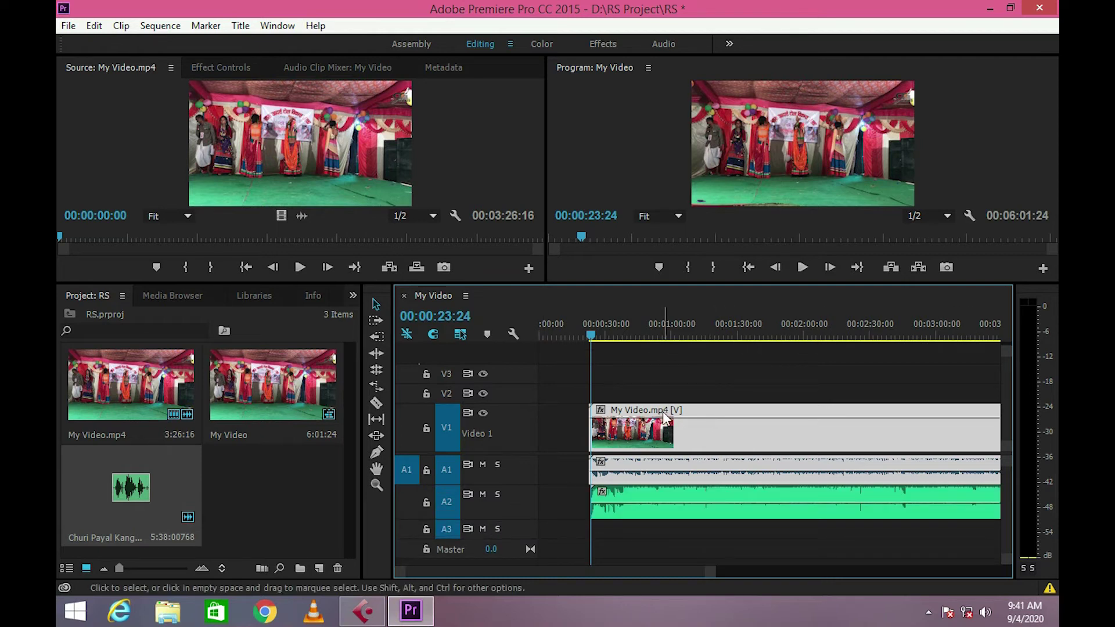
pyautogui.press('space')
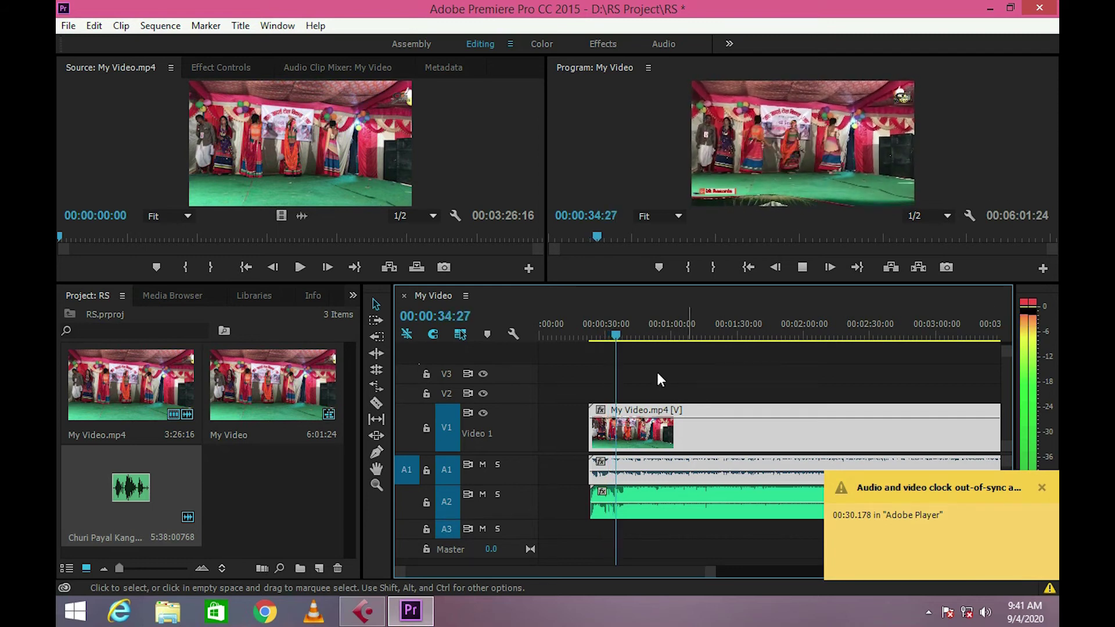
pyautogui.press('space')
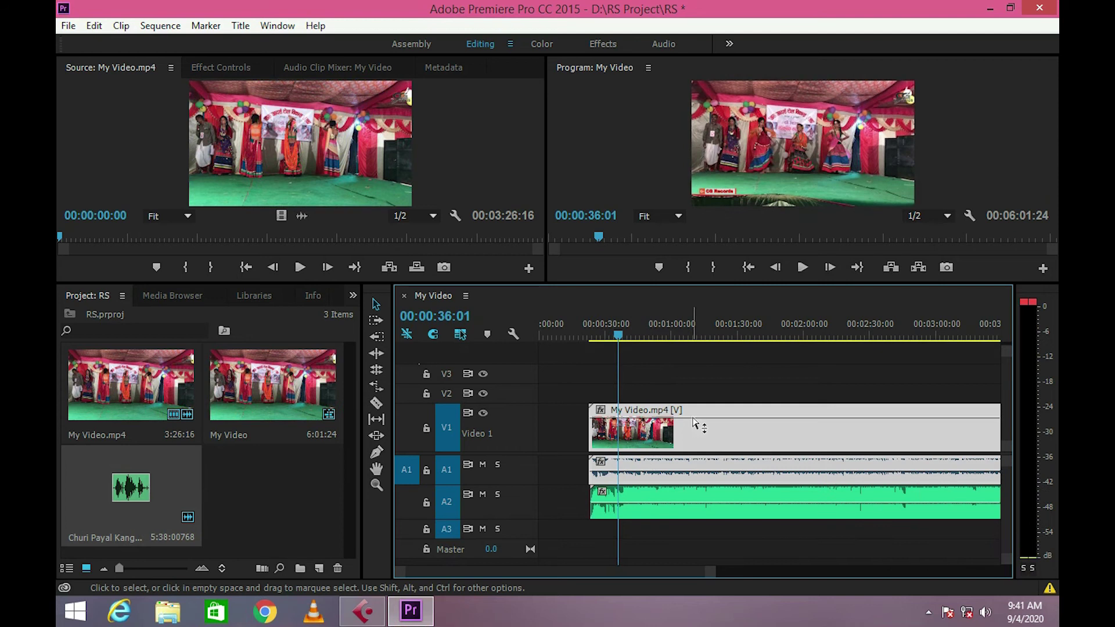
# Step: Offset the clips so the song starts at about 30 seconds and the video at about 41 seconds, with the playhead at 00:00:40:25
pyautogui.moveTo(700, 423); pyautogui.dragTo(779, 430)
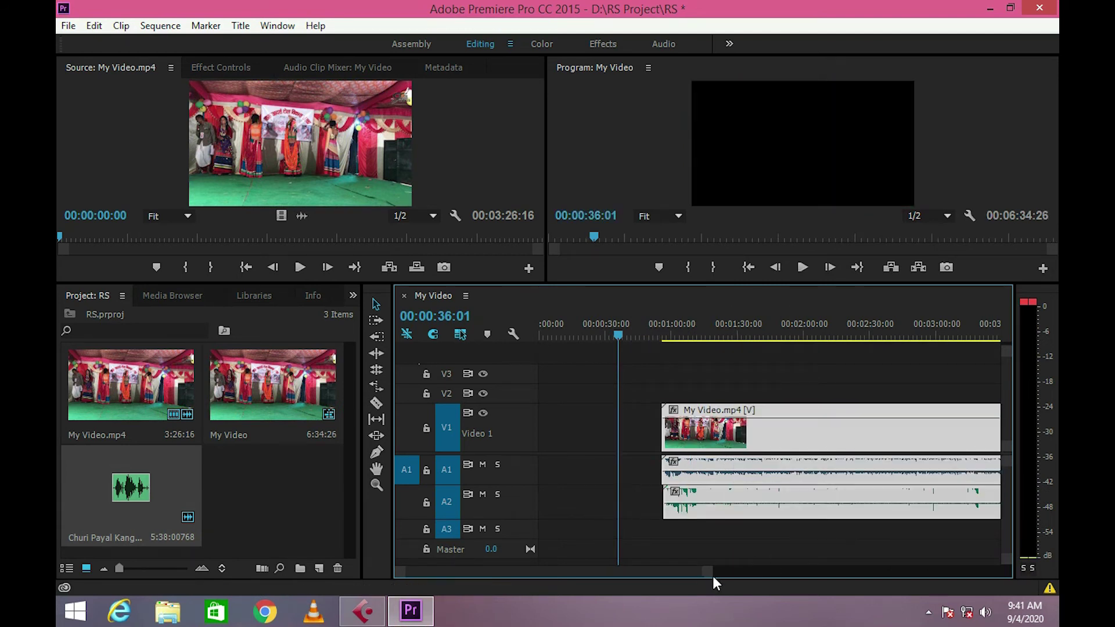
pyautogui.moveTo(710, 576); pyautogui.dragTo(665, 581)
pyautogui.moveTo(897, 492); pyautogui.dragTo(734, 507)
pyautogui.click(708, 443)
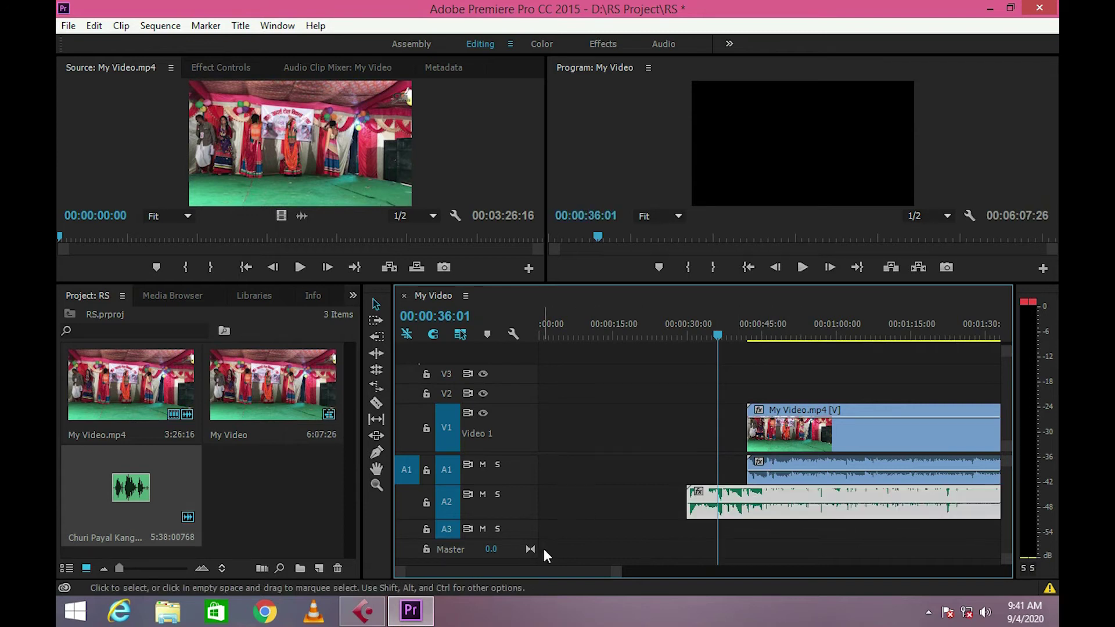
pyautogui.moveTo(618, 577); pyautogui.dragTo(587, 580)
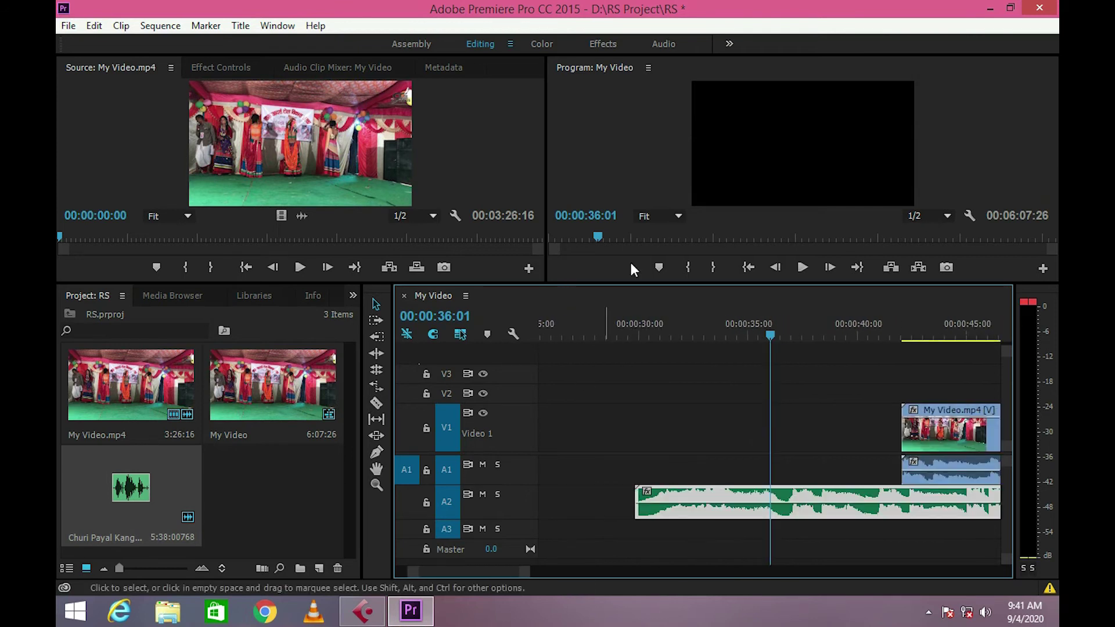
pyautogui.moveTo(769, 336); pyautogui.dragTo(871, 337)
pyautogui.moveTo(525, 572); pyautogui.dragTo(662, 575)
# Step: Select the My Video clip together with the song on A2 and open the Synchronize settings for them
pyautogui.moveTo(637, 401); pyautogui.dragTo(788, 547)
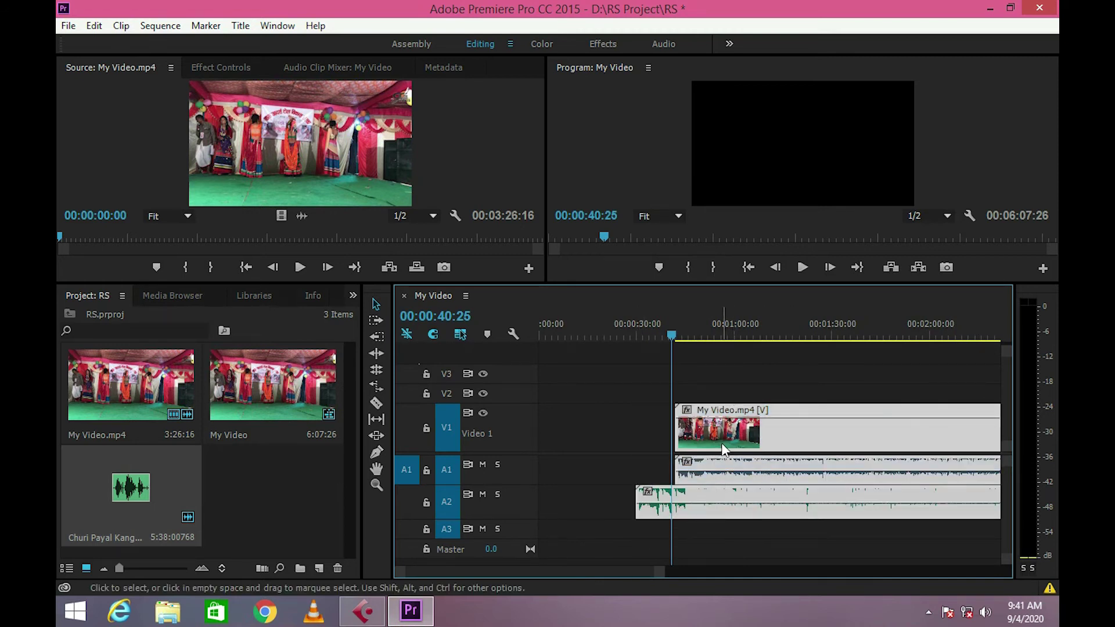
pyautogui.moveTo(640, 398); pyautogui.dragTo(786, 520)
pyautogui.rightClick(724, 433)
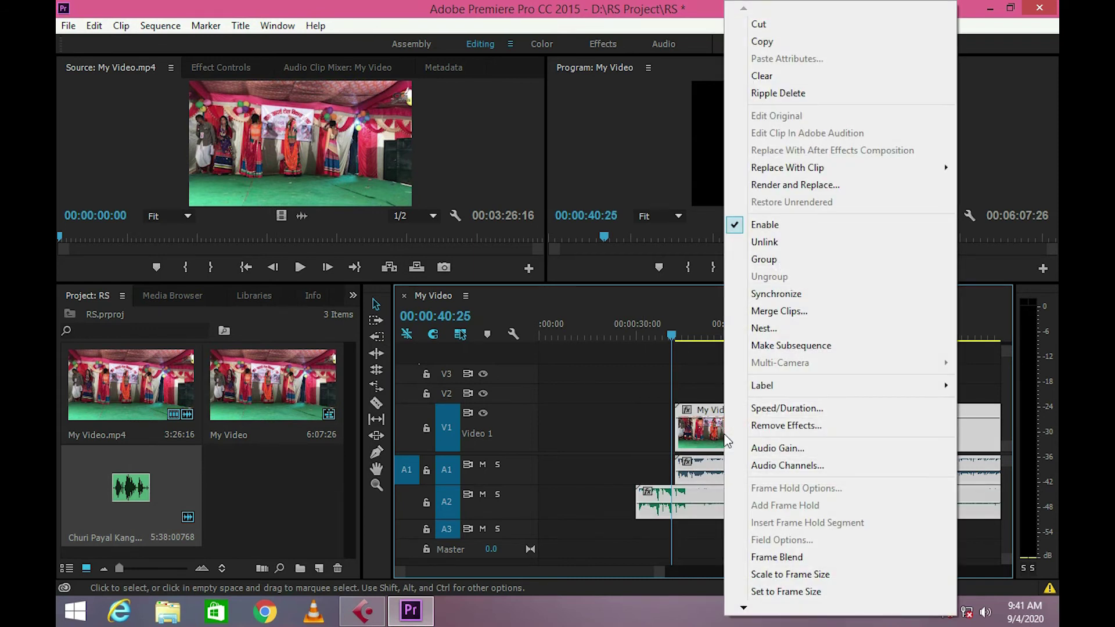
pyautogui.click(776, 294)
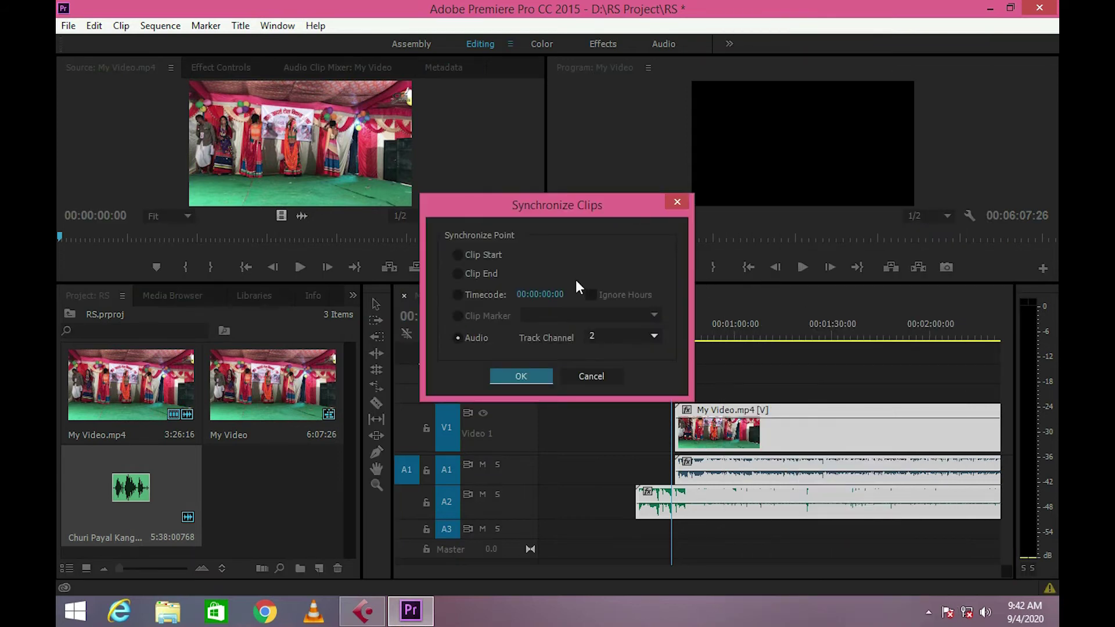
# Step: Synchronize the selected clips by Audio, choosing the track channel to match and applying it
pyautogui.moveTo(498, 221); pyautogui.dragTo(531, 217)
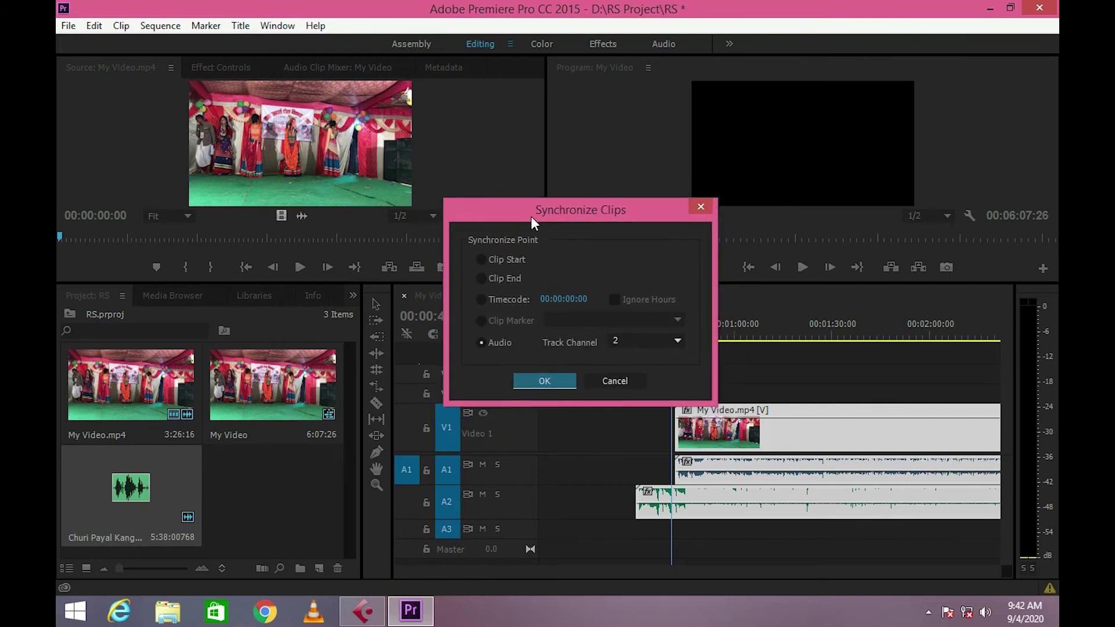
pyautogui.click(481, 261)
pyautogui.click(485, 301)
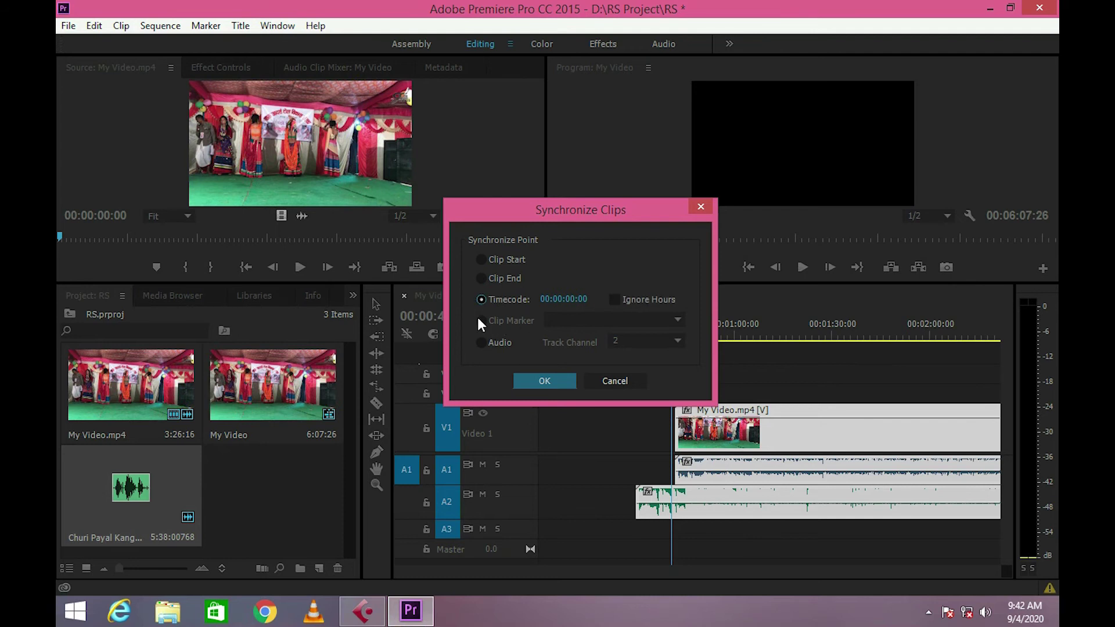
pyautogui.click(483, 261)
pyautogui.click(484, 343)
pyautogui.click(648, 340)
pyautogui.click(642, 357)
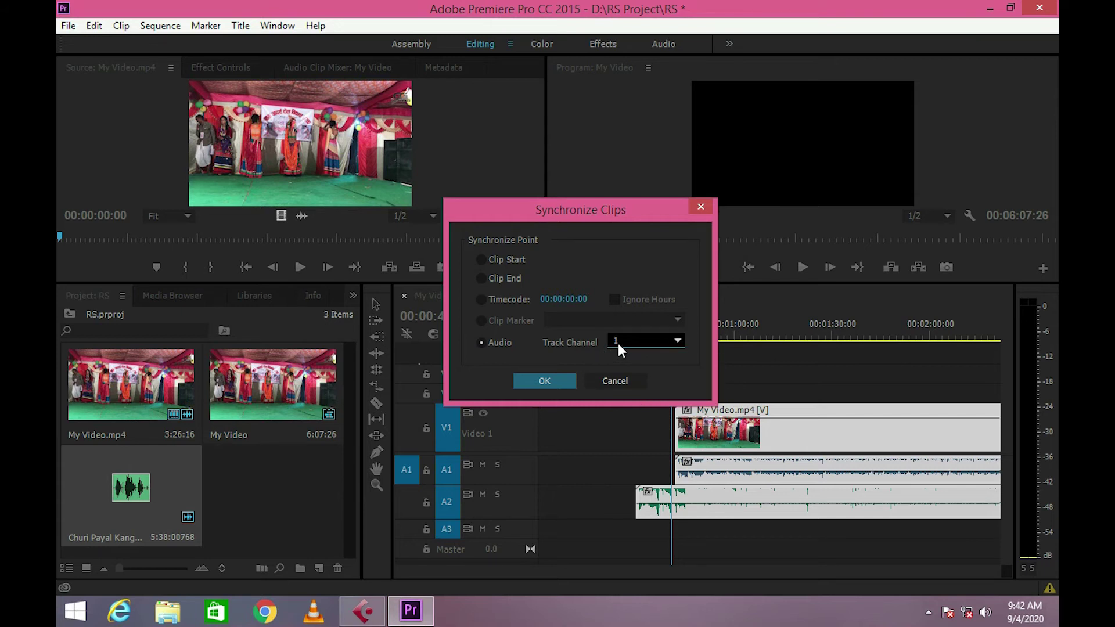
pyautogui.click(618, 343)
pyautogui.click(627, 375)
pyautogui.click(545, 381)
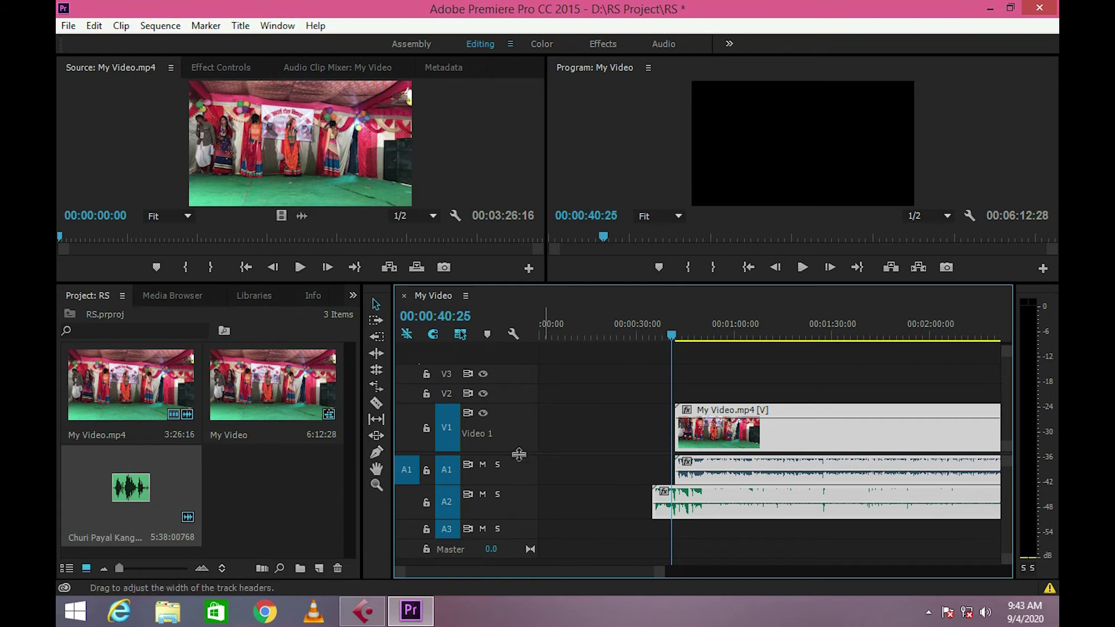
# Step: Use the Pen tool to add a volume keyframe on the A1 audio near 00:00:44 and pull its level down
pyautogui.moveTo(664, 574); pyautogui.dragTo(588, 575)
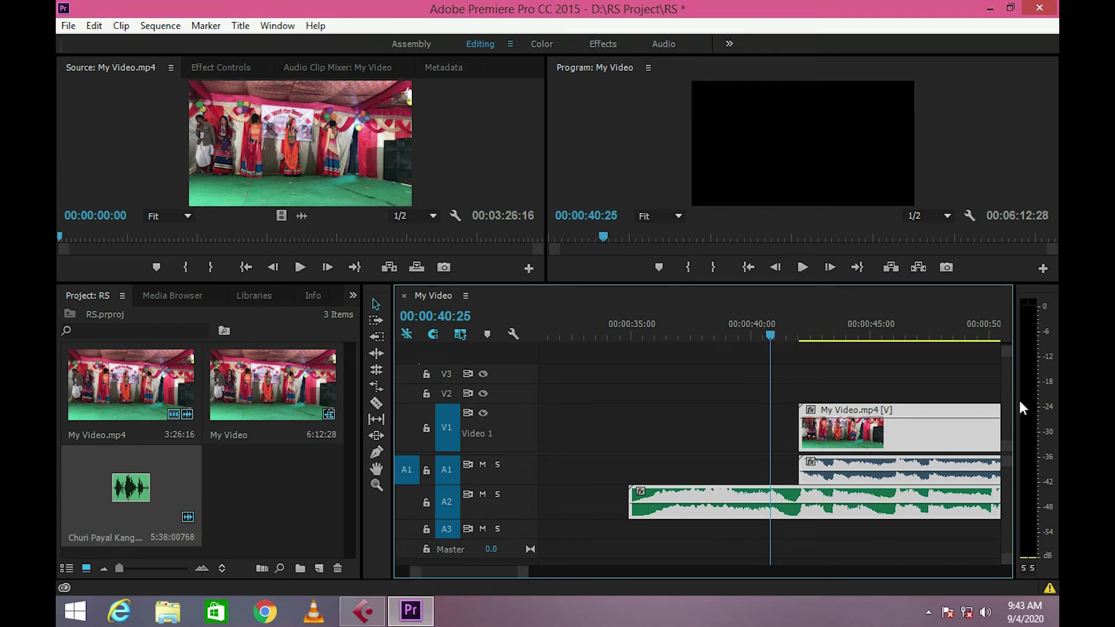
pyautogui.moveTo(525, 577); pyautogui.dragTo(645, 573)
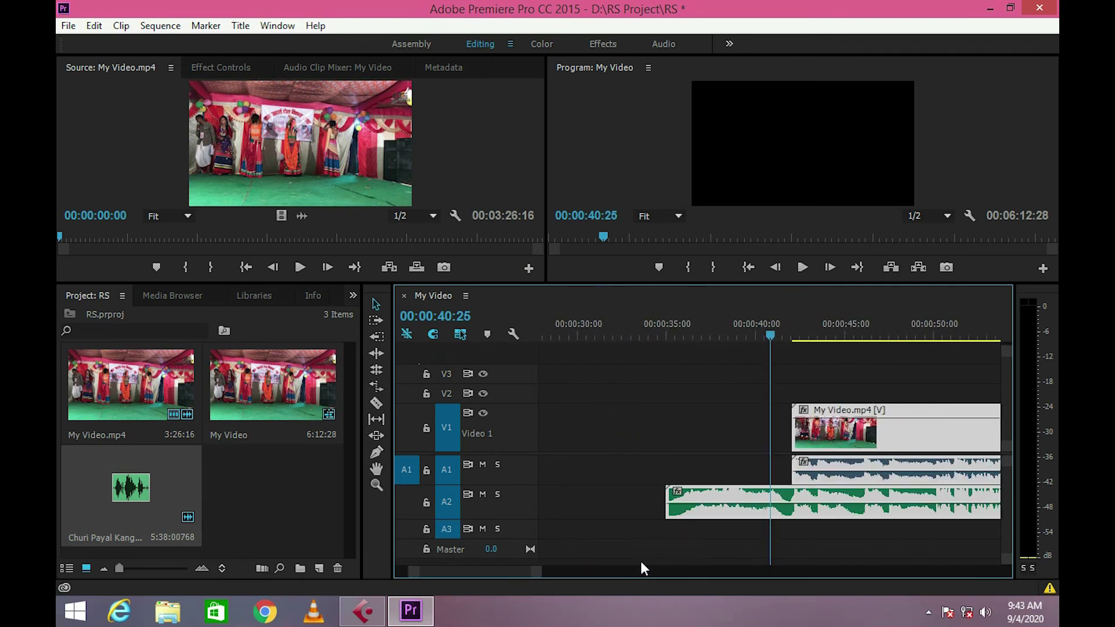
pyautogui.click(377, 452)
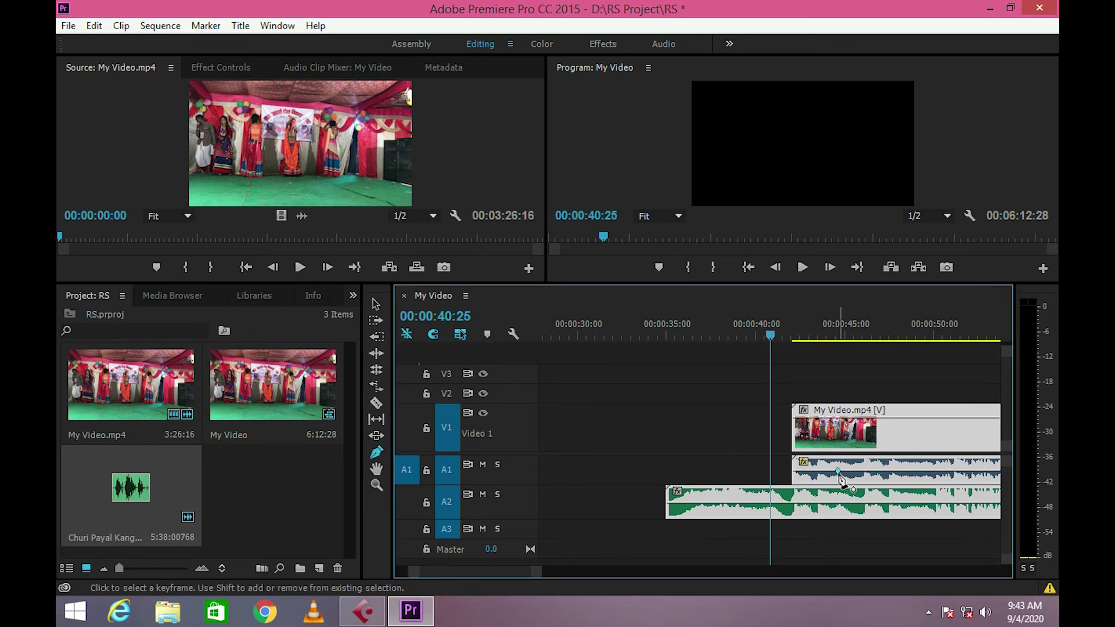
pyautogui.moveTo(838, 470); pyautogui.dragTo(840, 479)
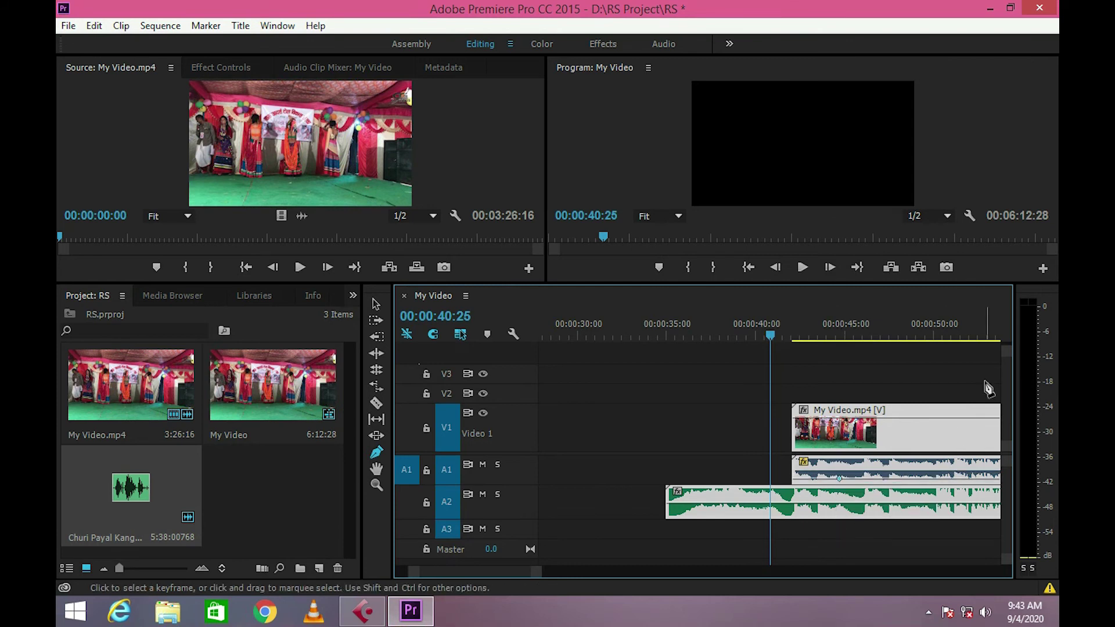
# Step: Compare the synchronized sound by playing from 00:00:40:25 with track A2 muted and unmuted, and save the project
pyautogui.click(482, 465)
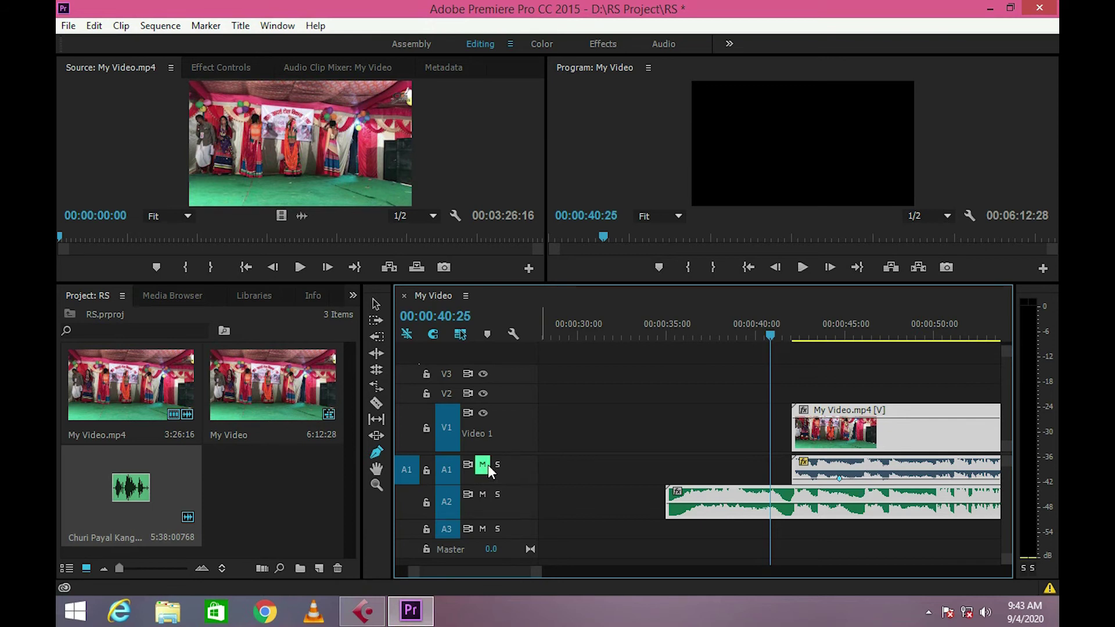
pyautogui.click(483, 464)
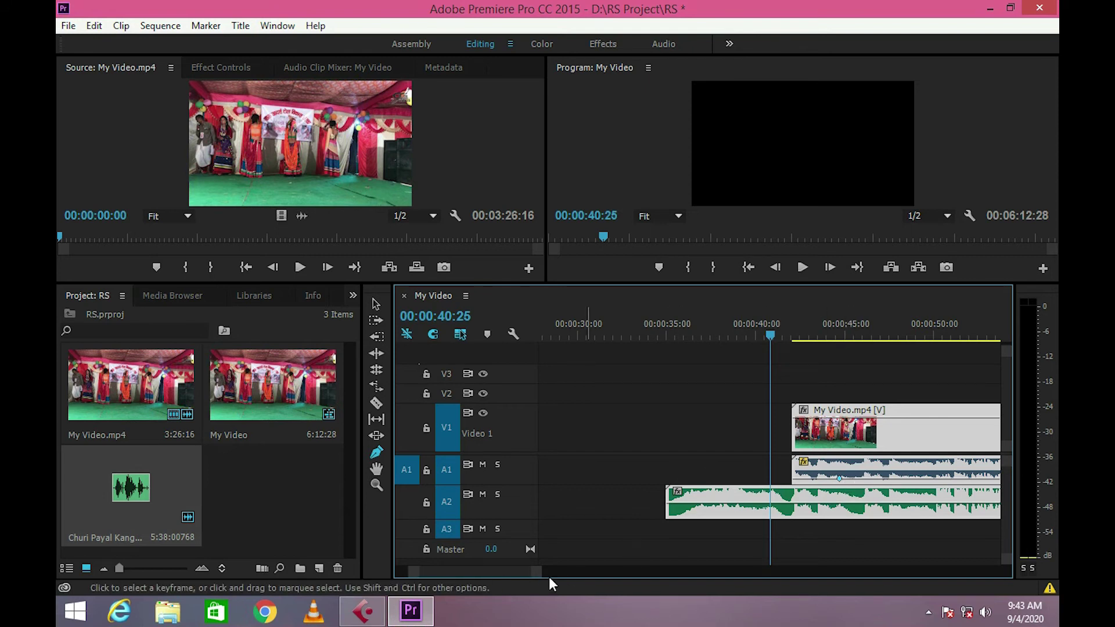
pyautogui.moveTo(538, 580); pyautogui.dragTo(743, 588)
pyautogui.click(482, 495)
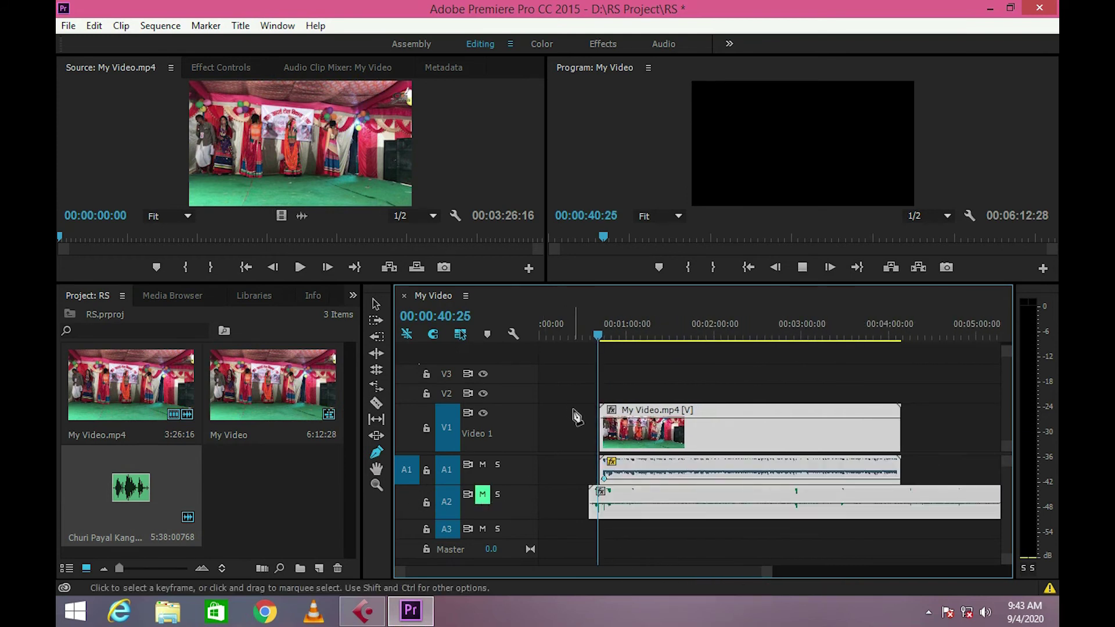
pyautogui.press('space')
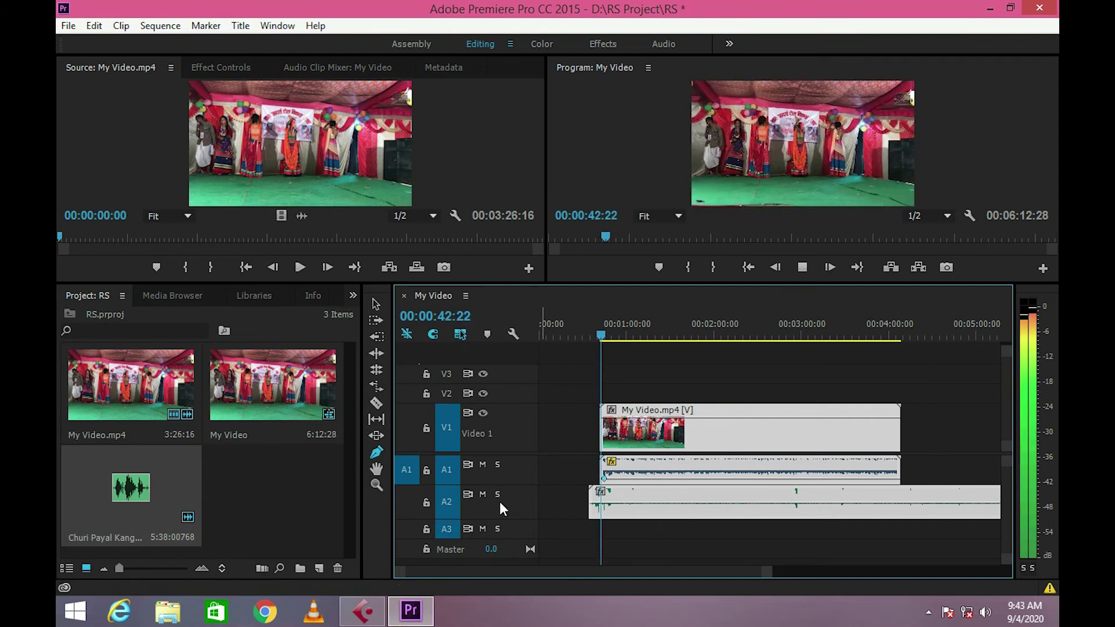
pyautogui.click(482, 495)
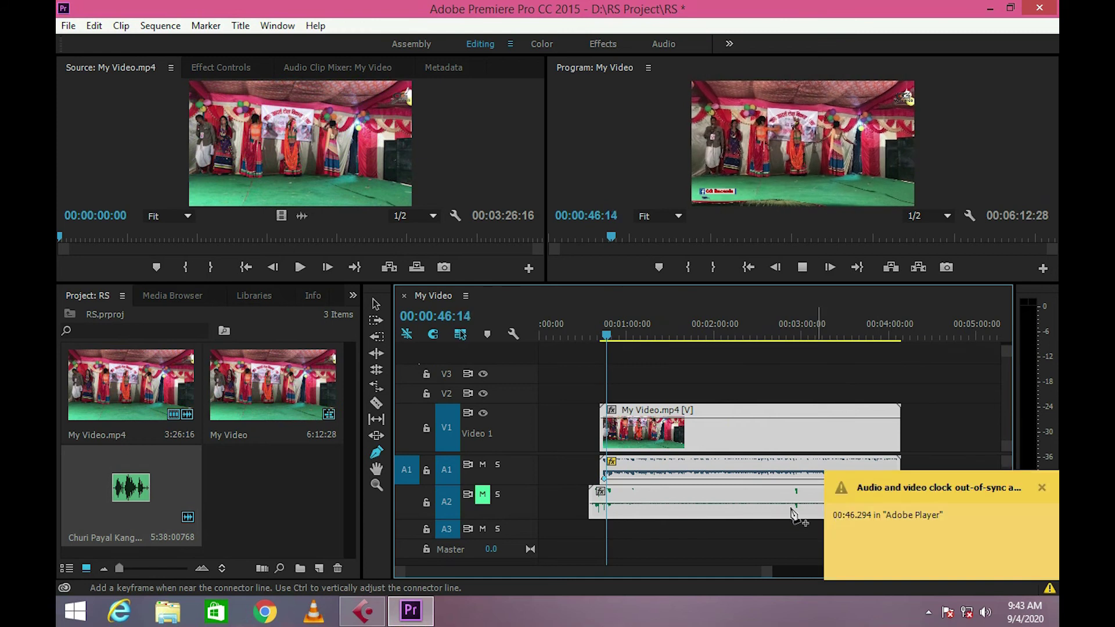
pyautogui.press('space')
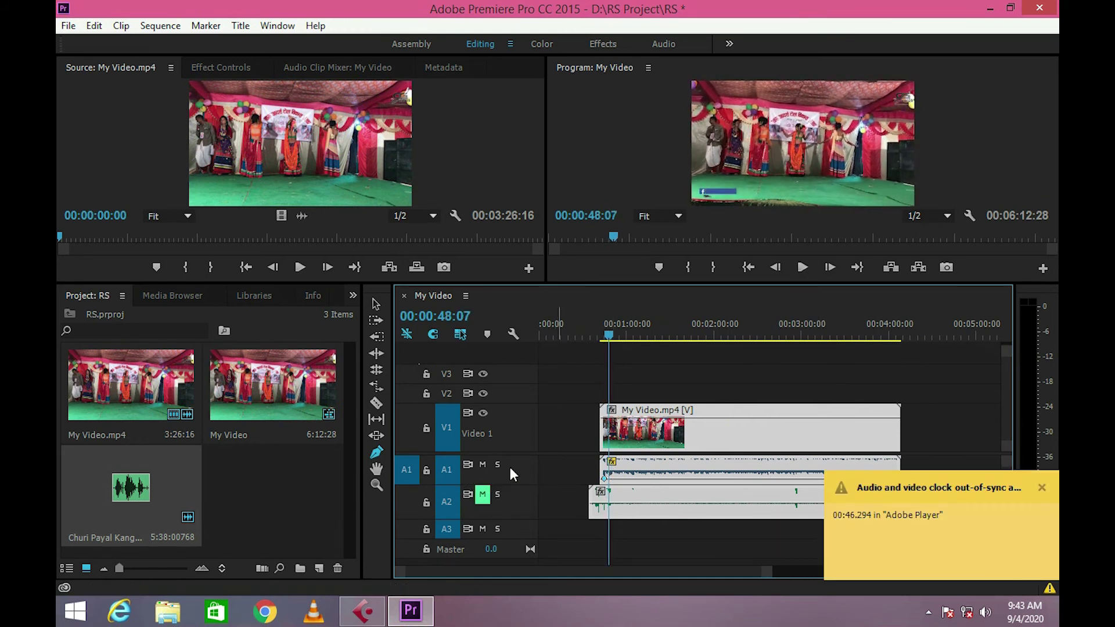
pyautogui.click(482, 493)
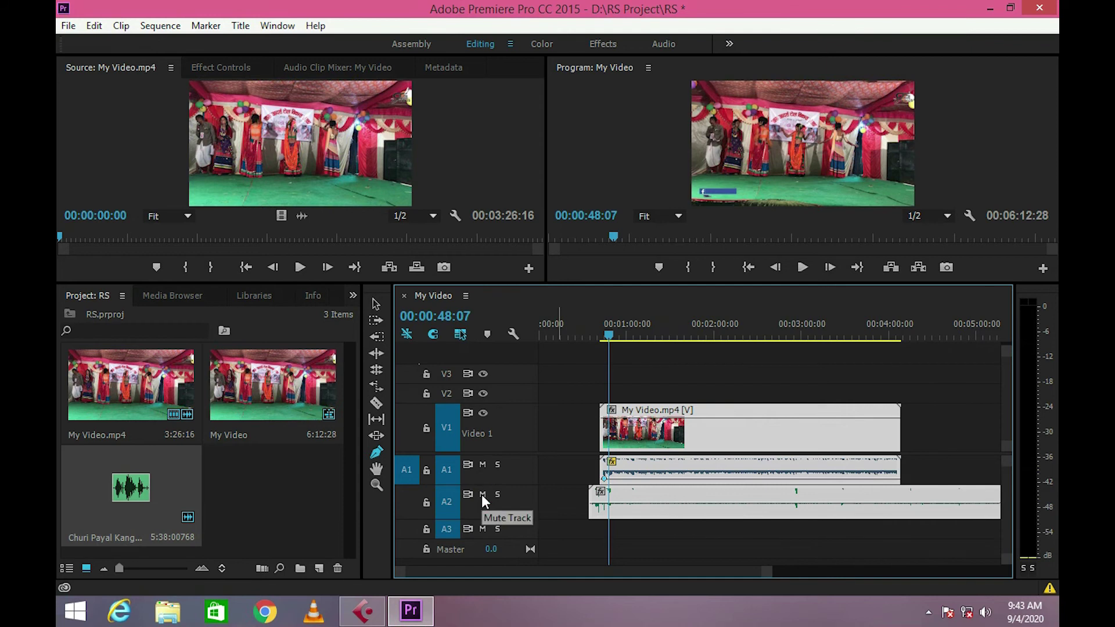
pyautogui.hotkey('ctrl', 's')
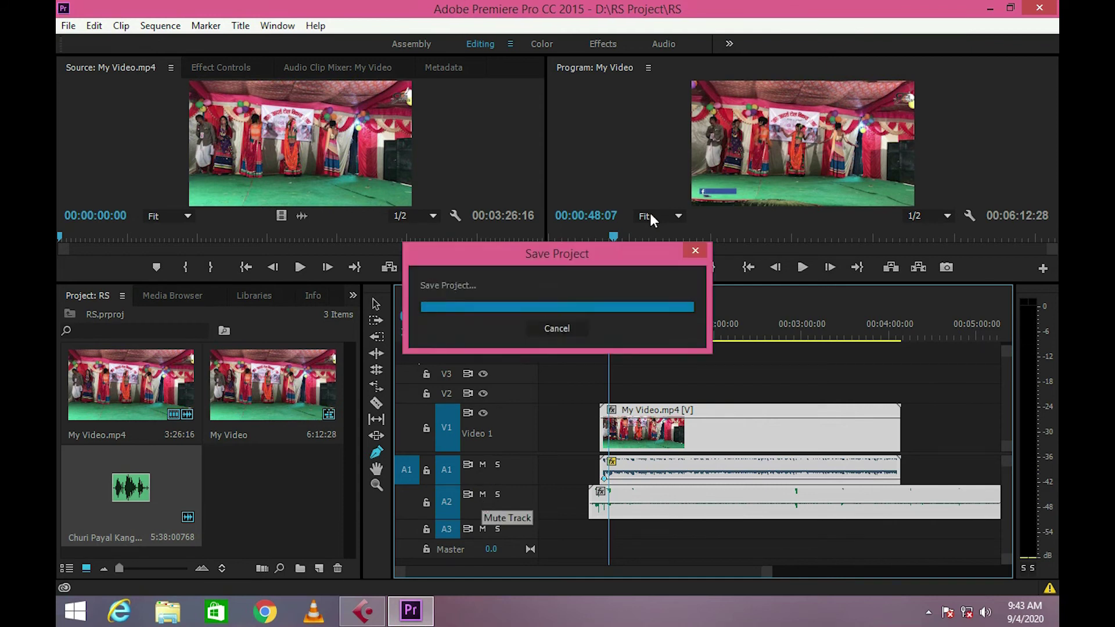
# Step: Replay the sequence from the video clip's start, switching the mute on track A2 to check the sync
pyautogui.moveTo(607, 336); pyautogui.dragTo(598, 331)
pyautogui.press('space')
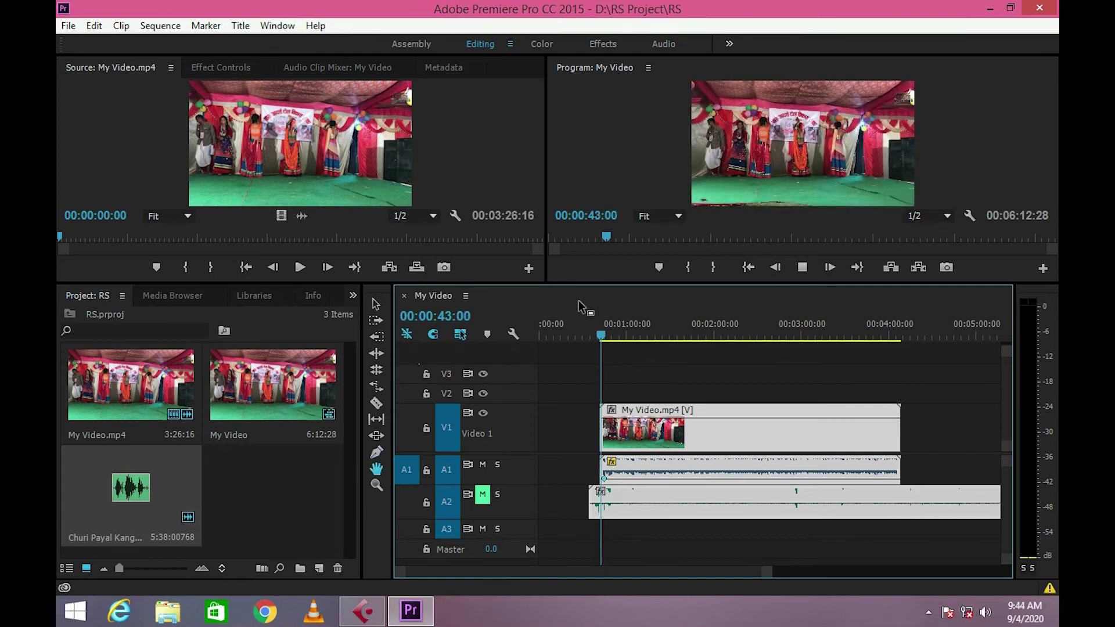
pyautogui.press('space')
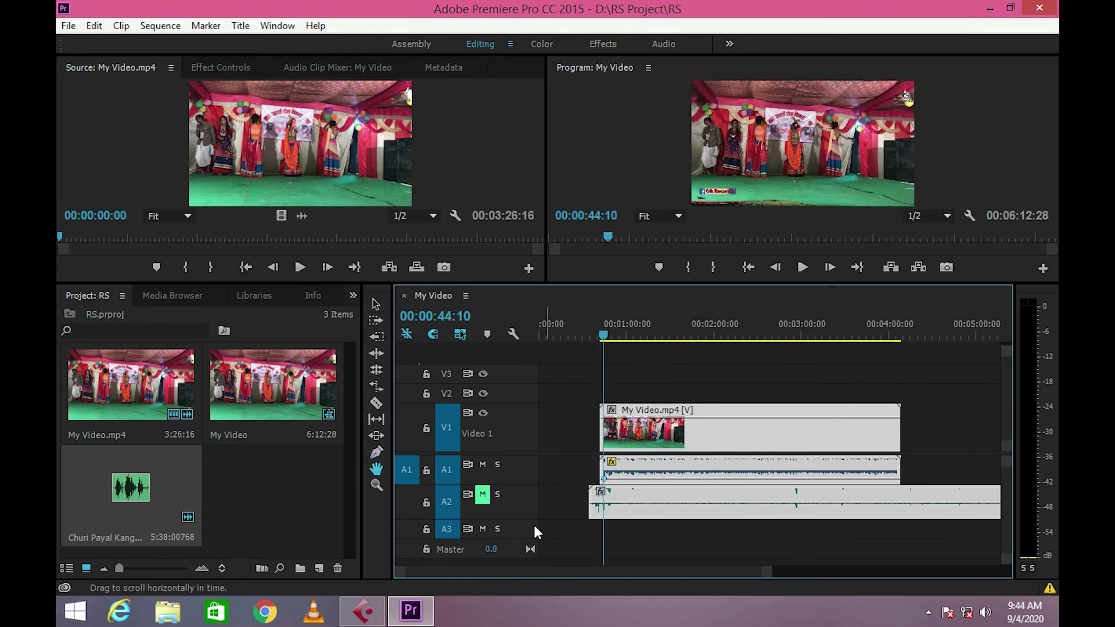
pyautogui.doubleClick(487, 495)
pyautogui.press('space')
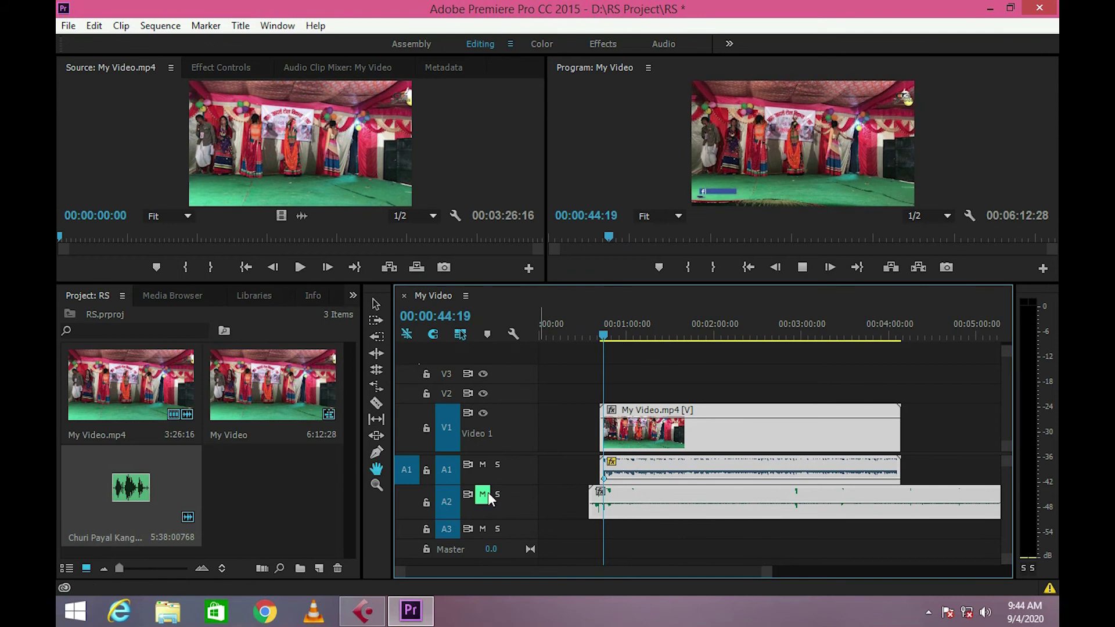
pyautogui.click(482, 494)
pyautogui.press('space')
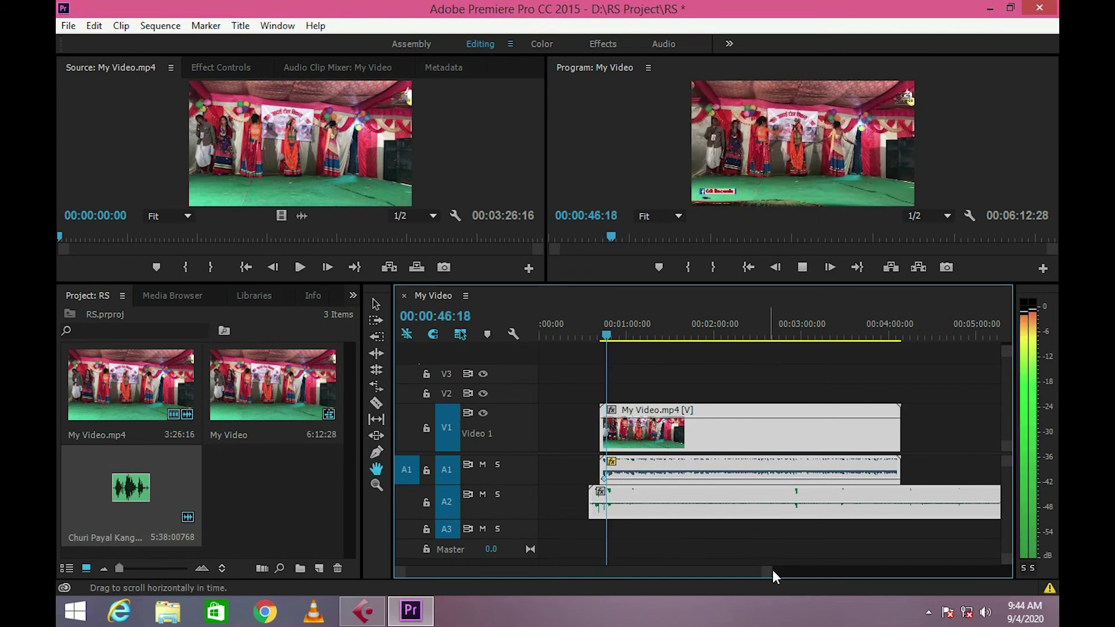
pyautogui.moveTo(773, 571); pyautogui.dragTo(665, 588)
pyautogui.press('space')
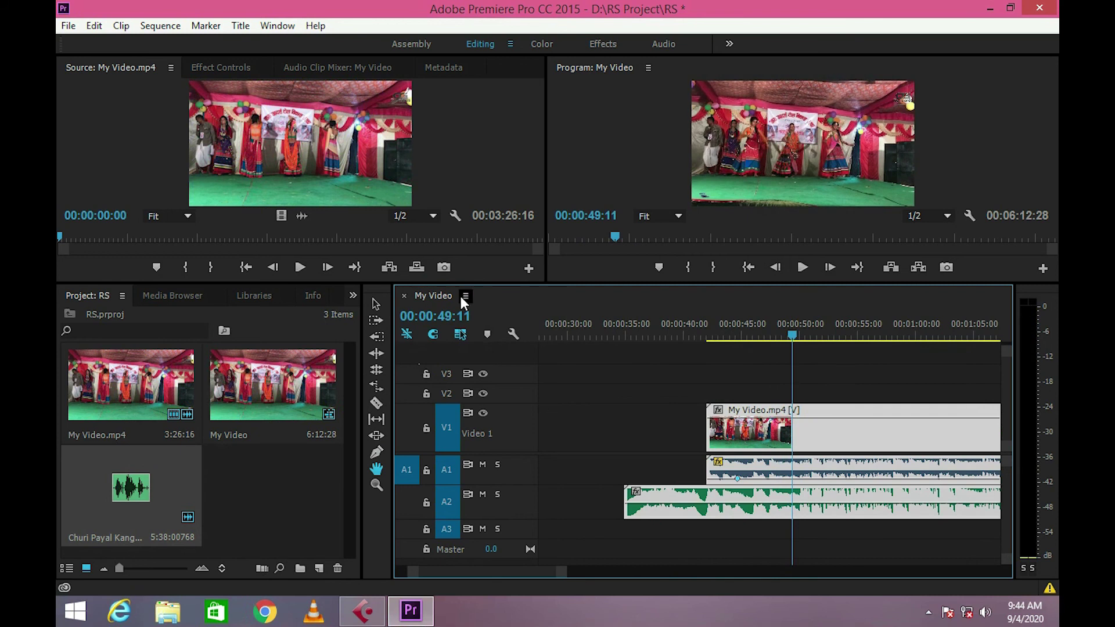
# Step: Cut the song on A2 at the video clip's start and delete only the piece before it
pyautogui.click(377, 403)
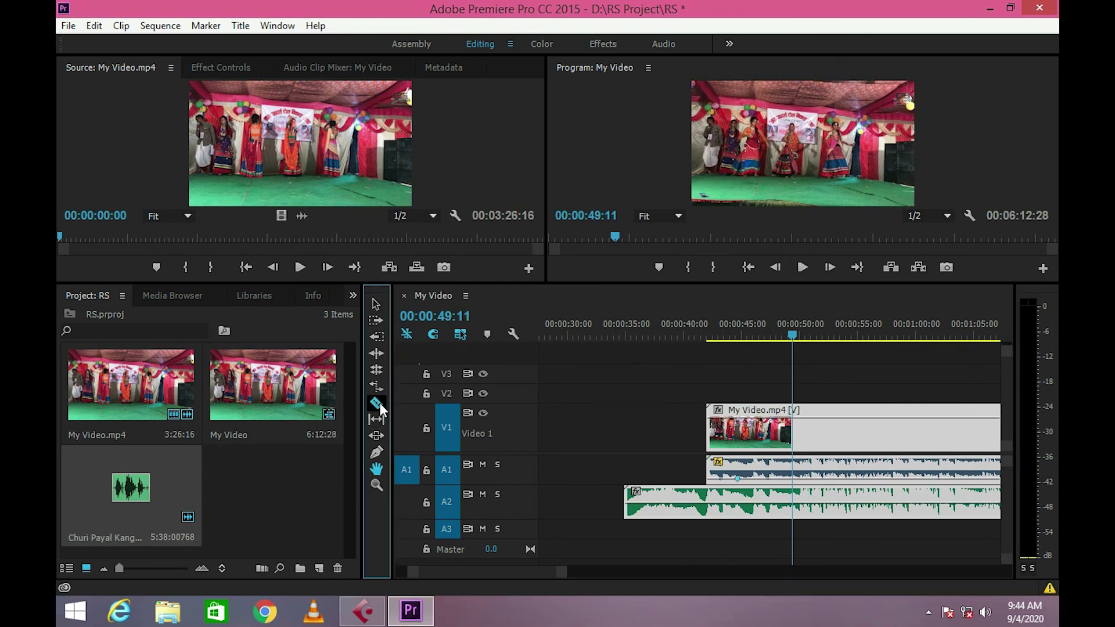
pyautogui.click(712, 494)
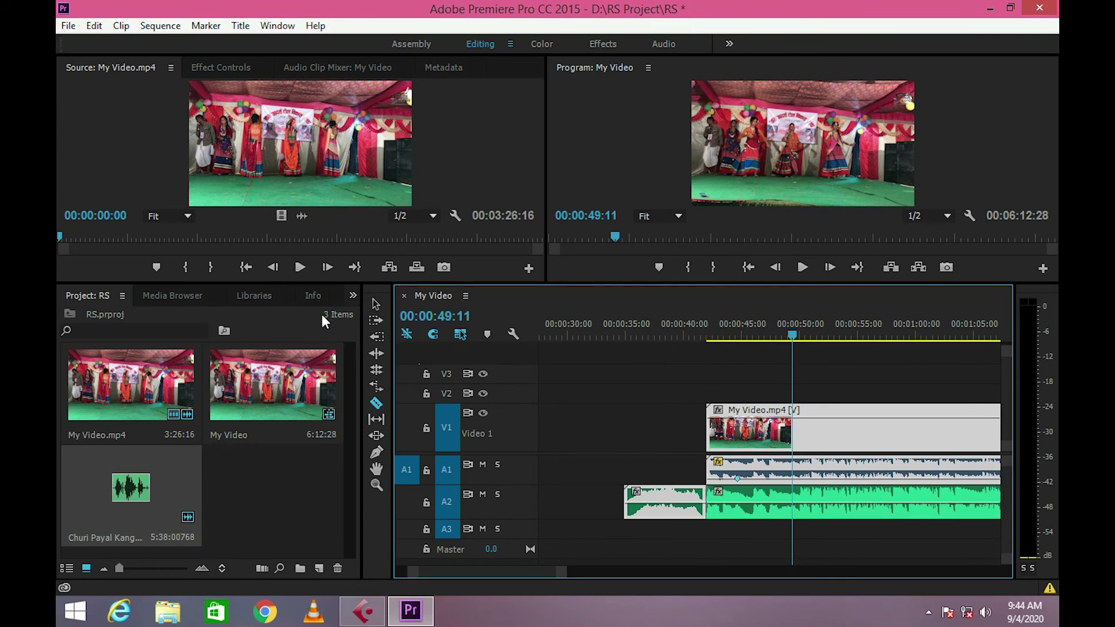
pyautogui.click(373, 303)
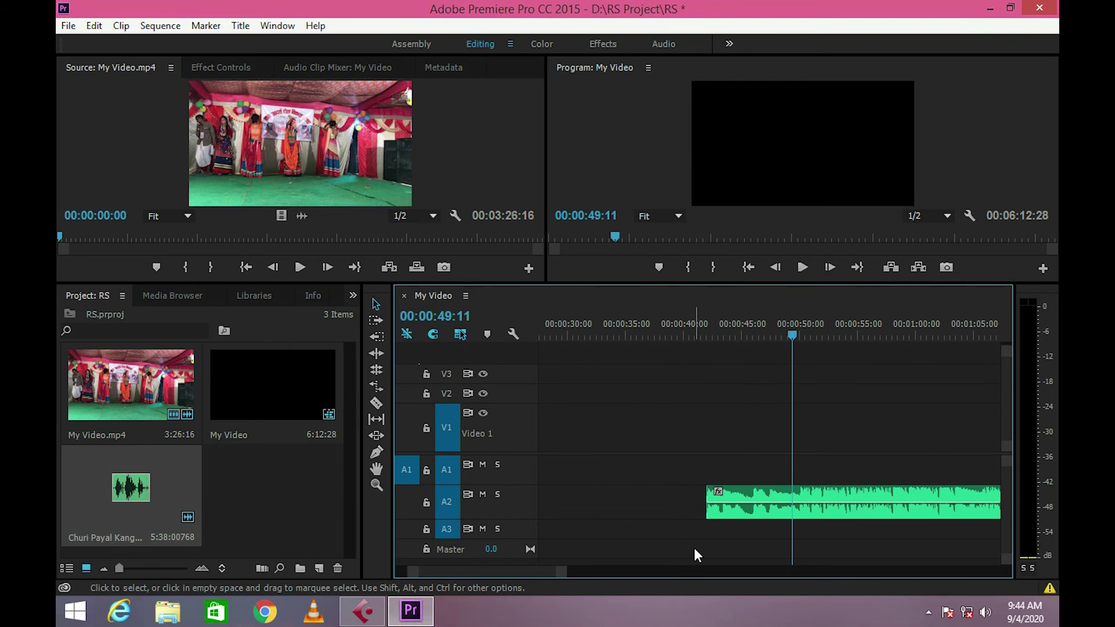
pyautogui.click(695, 548)
pyautogui.moveTo(649, 435); pyautogui.dragTo(692, 511)
pyautogui.press('Delete')
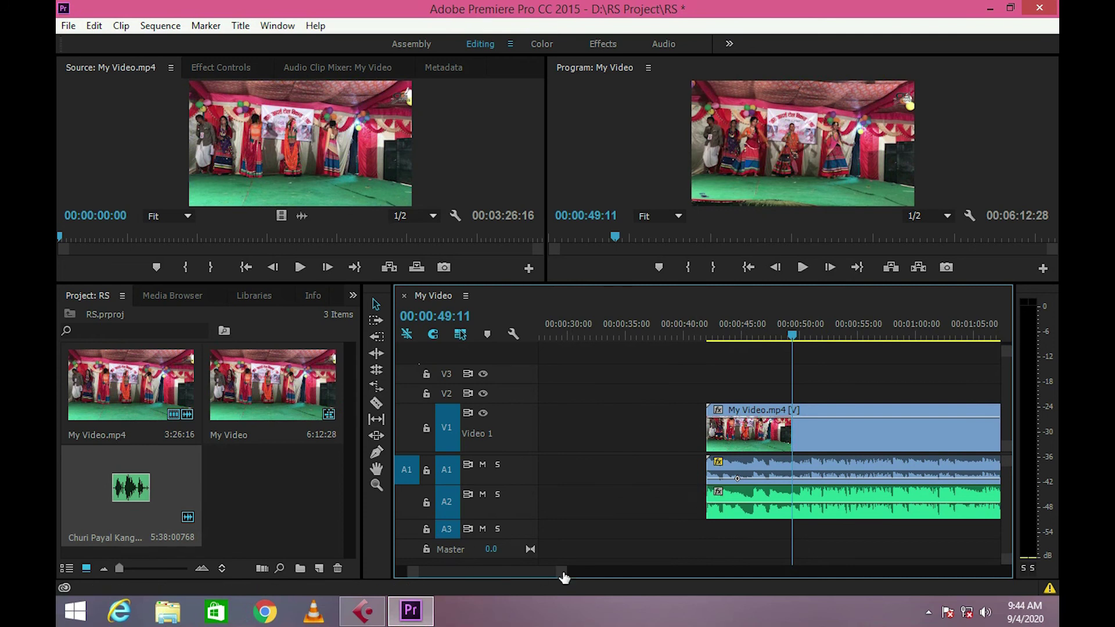
# Step: Cut the song on A2 at the video clip's end and delete the remainder after it
pyautogui.moveTo(565, 576); pyautogui.dragTo(820, 576)
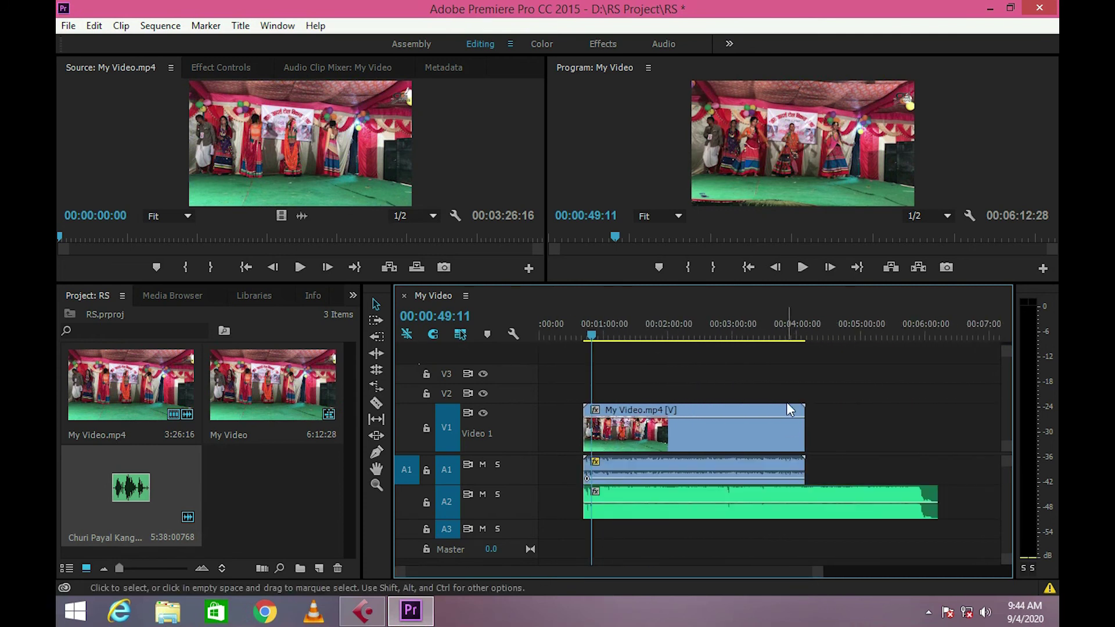
pyautogui.click(800, 334)
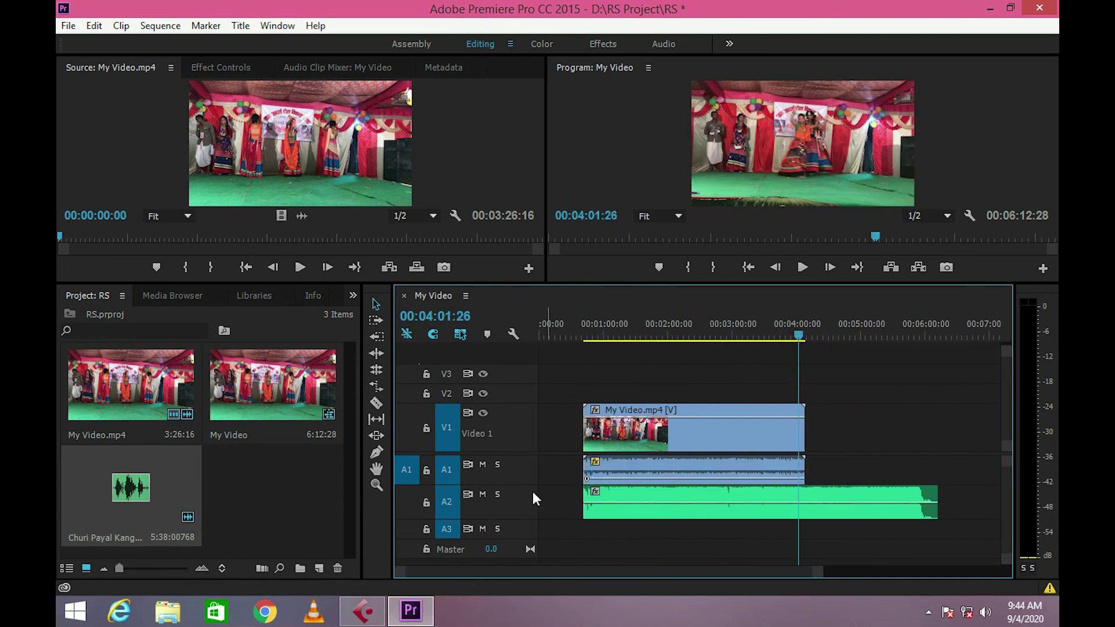
pyautogui.moveTo(820, 578); pyautogui.dragTo(684, 583)
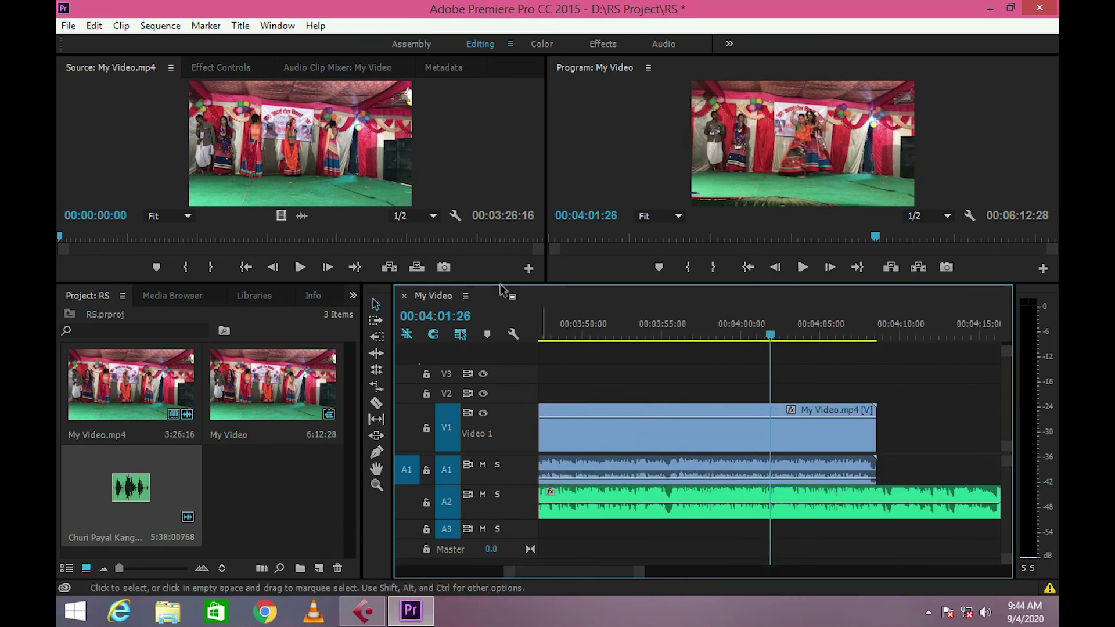
pyautogui.click(377, 403)
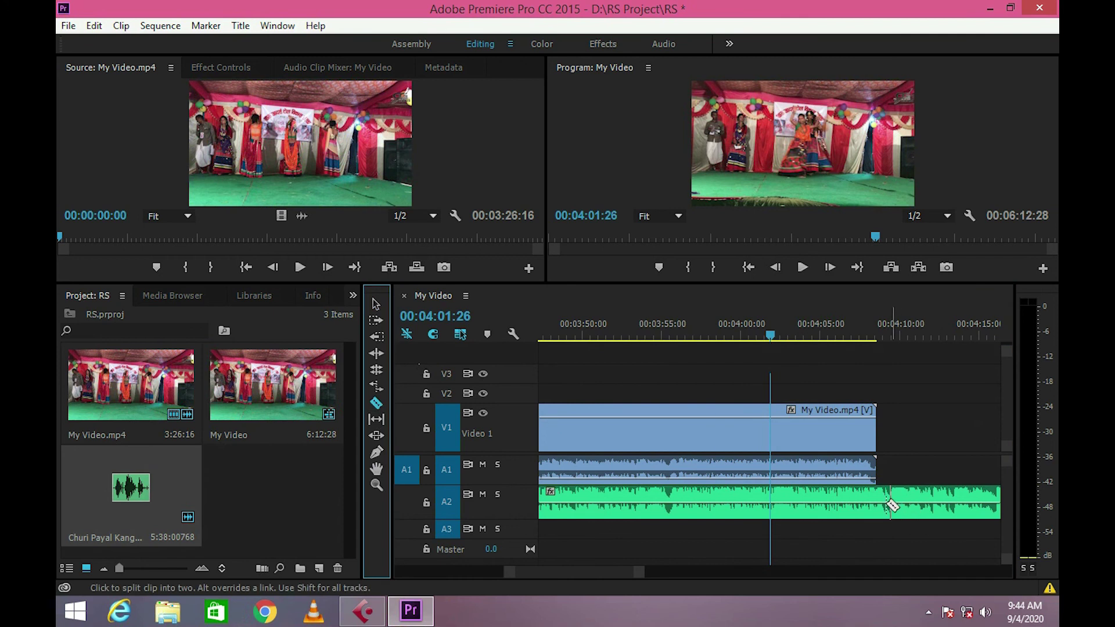
pyautogui.click(876, 503)
pyautogui.click(376, 303)
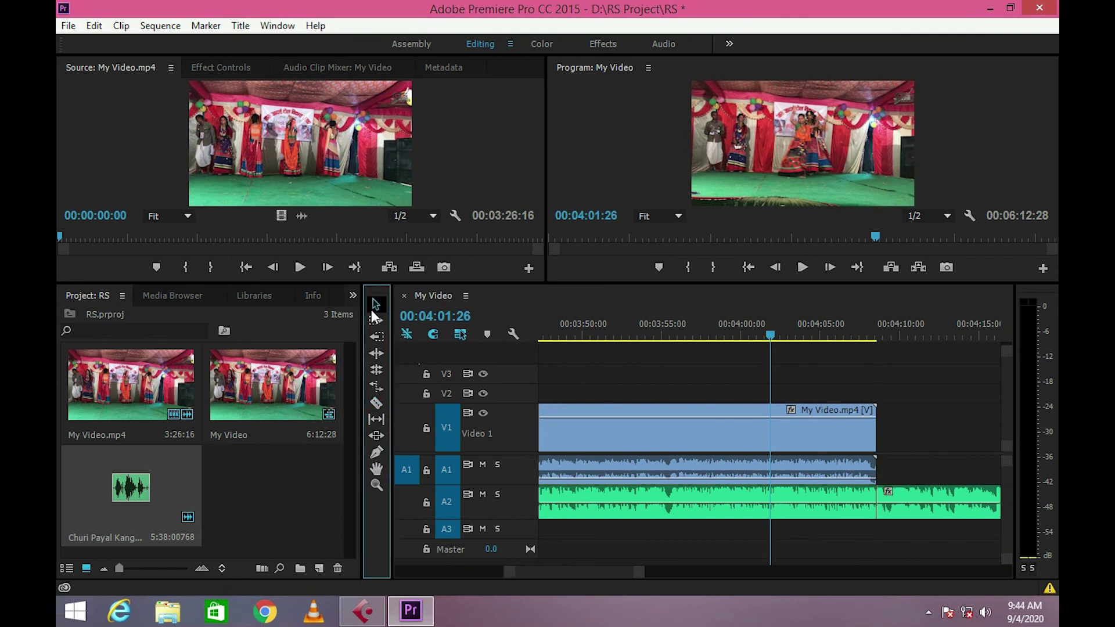
pyautogui.click(920, 510)
pyautogui.press('Delete')
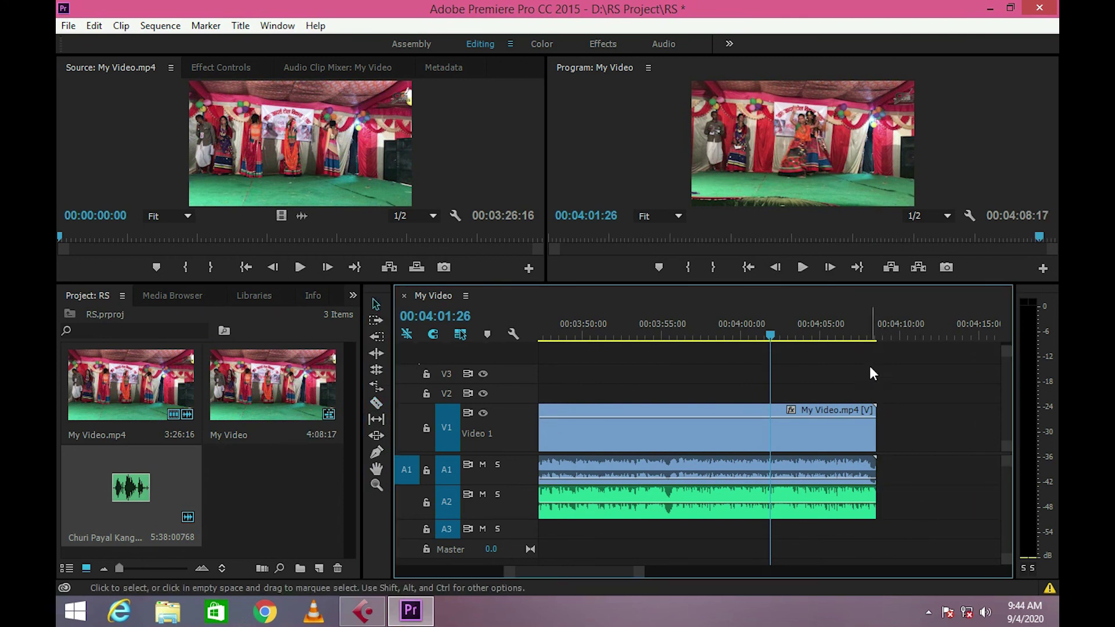
# Step: Select all the trimmed clips on V1, A1 and A2 and save the project
pyautogui.moveTo(642, 575); pyautogui.dragTo(808, 585)
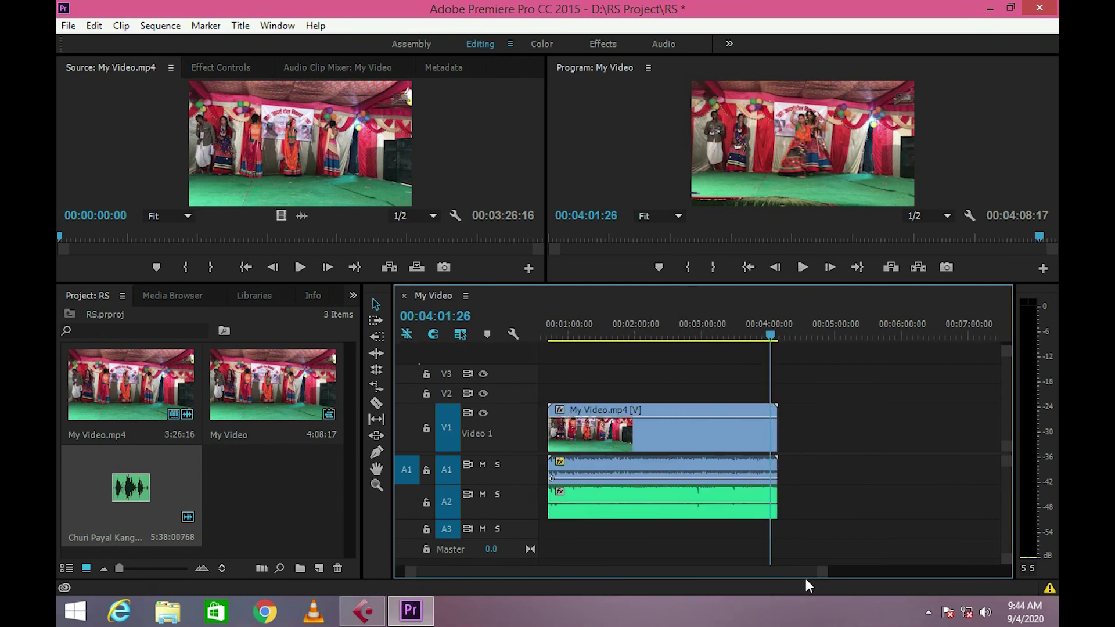
pyautogui.click(780, 492)
pyautogui.hotkey('ctrl', 's')
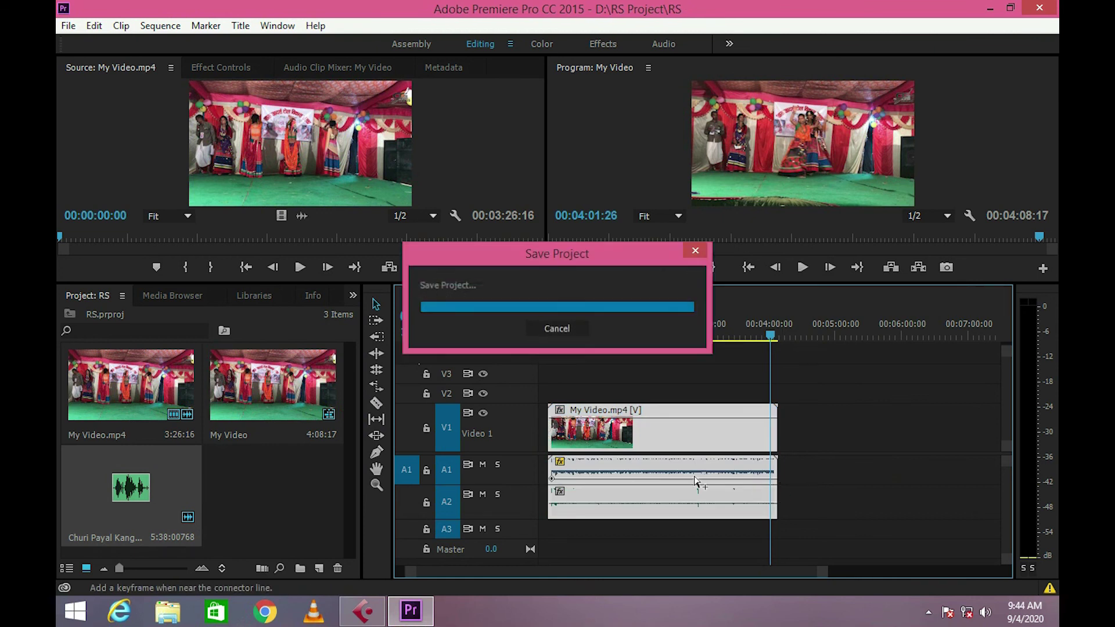
# Step: Return the playhead to just before the video clip's start and play the trimmed sequence
pyautogui.moveTo(768, 333); pyautogui.dragTo(406, 342)
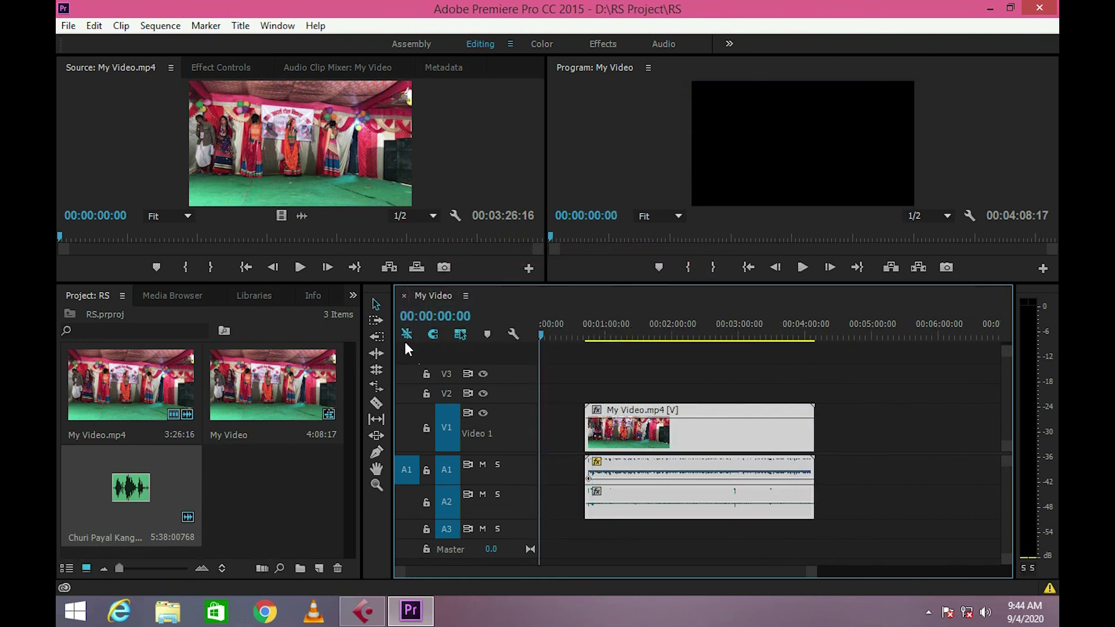
pyautogui.moveTo(580, 340); pyautogui.dragTo(583, 340)
pyautogui.press('space')
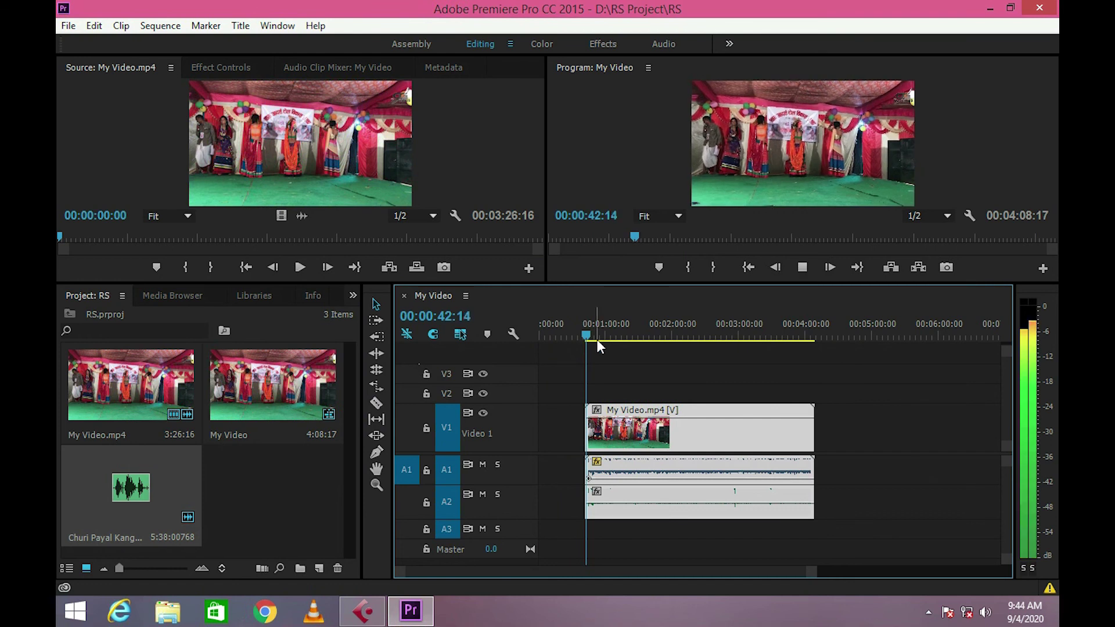